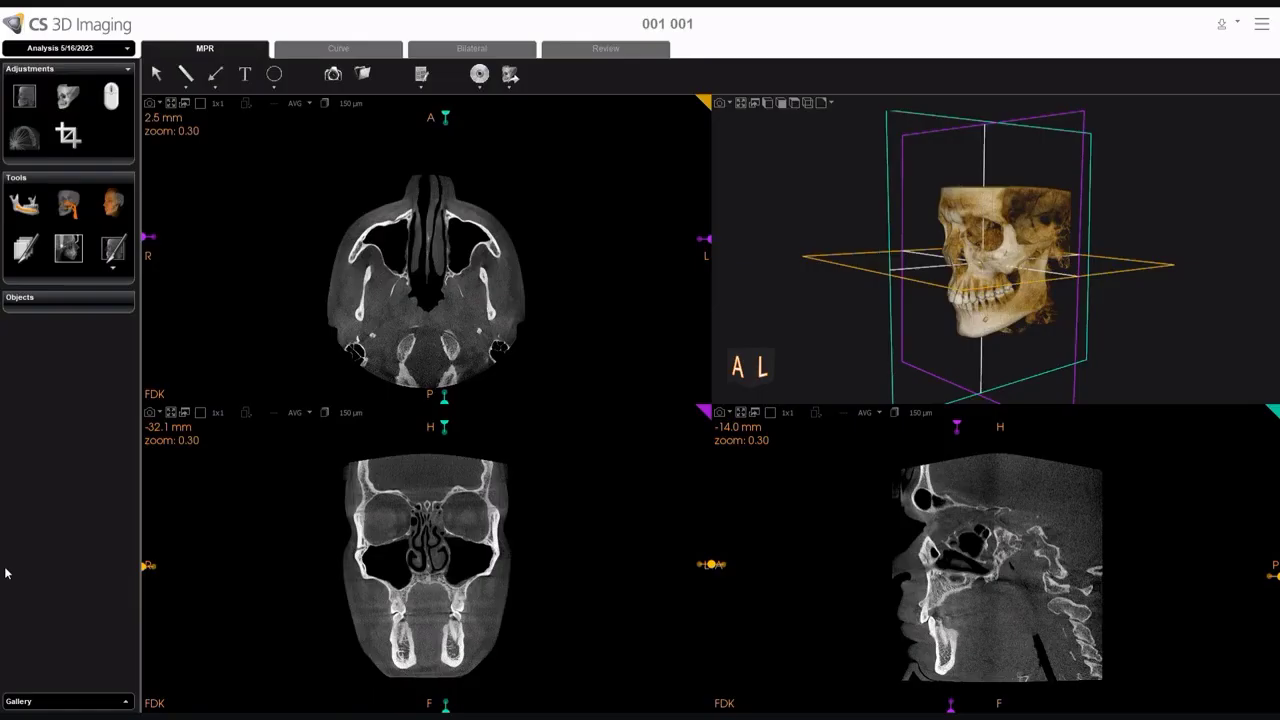
Step: Switch to the Curve tab, set the axial slice to 45.0 mm, and open the arch creation options
click(321, 46)
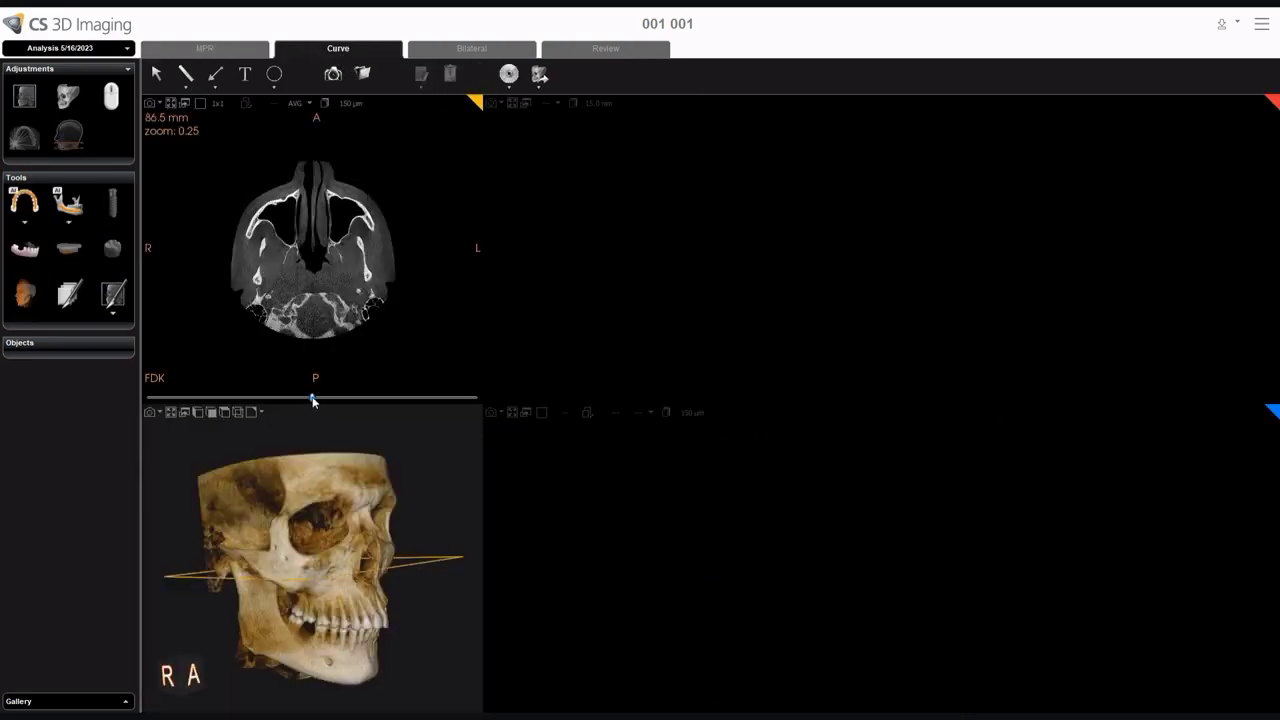
drag(313, 400, 231, 401)
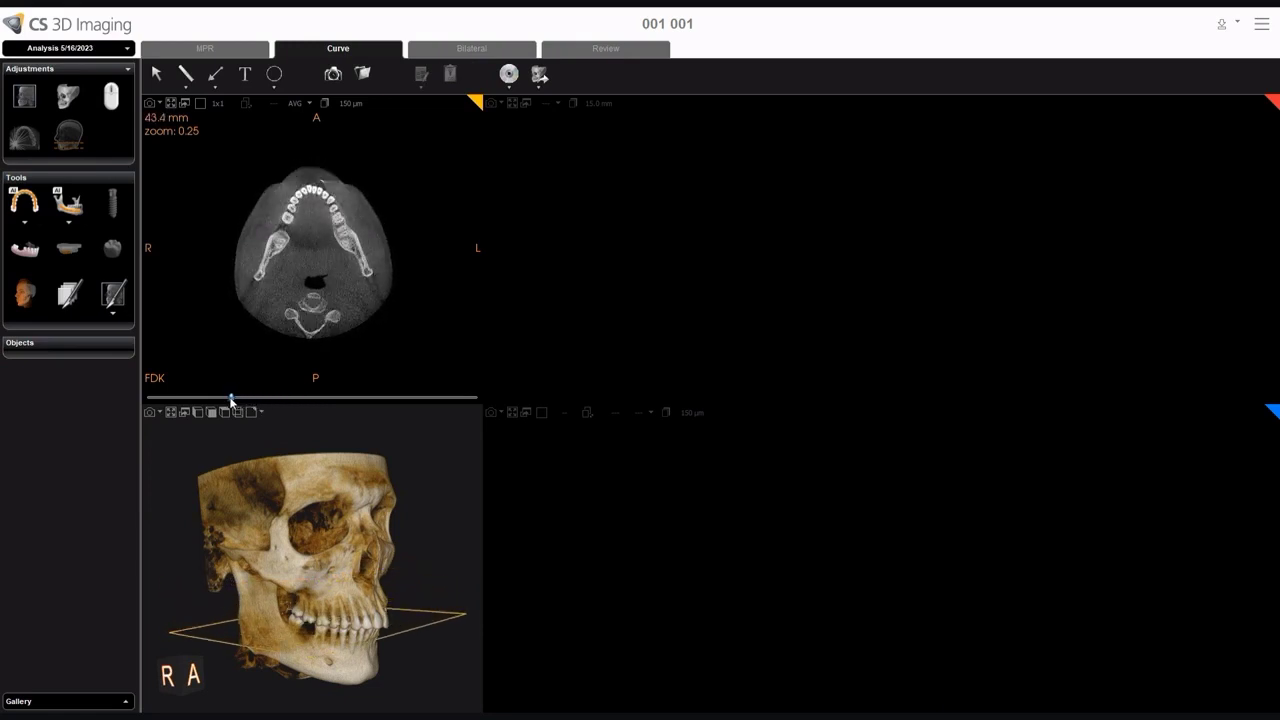
drag(231, 401, 235, 400)
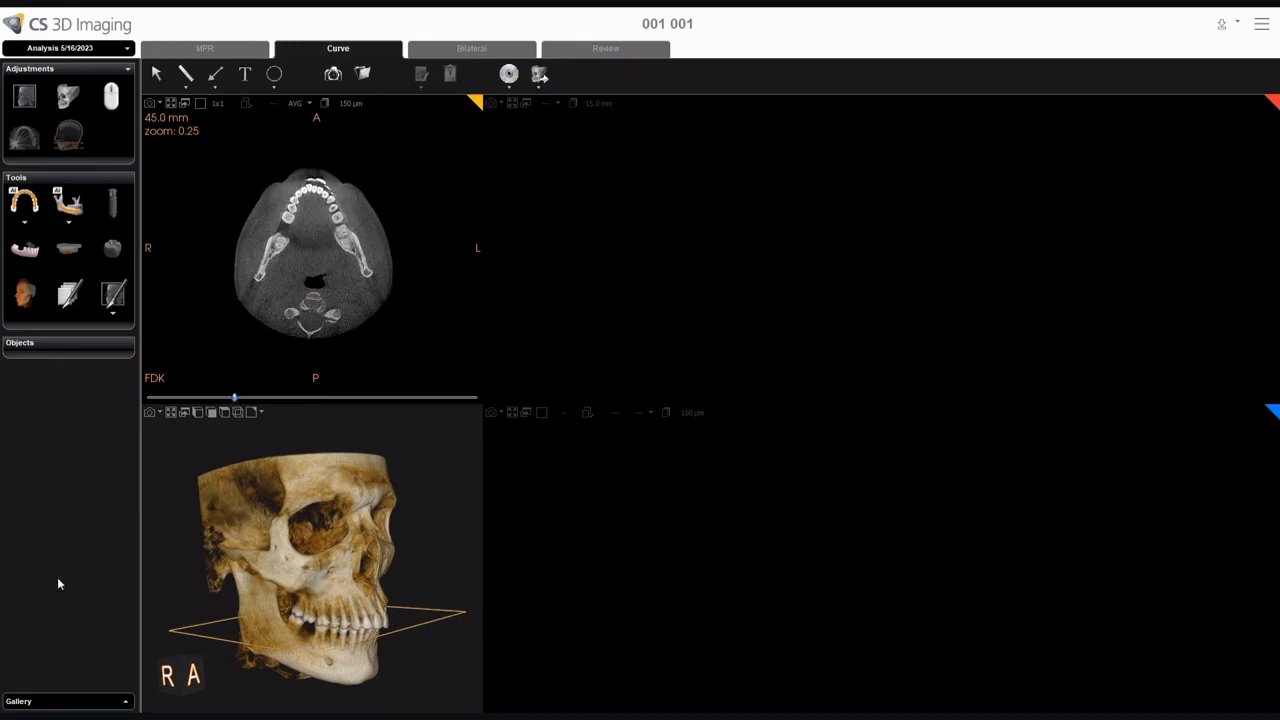
click(28, 228)
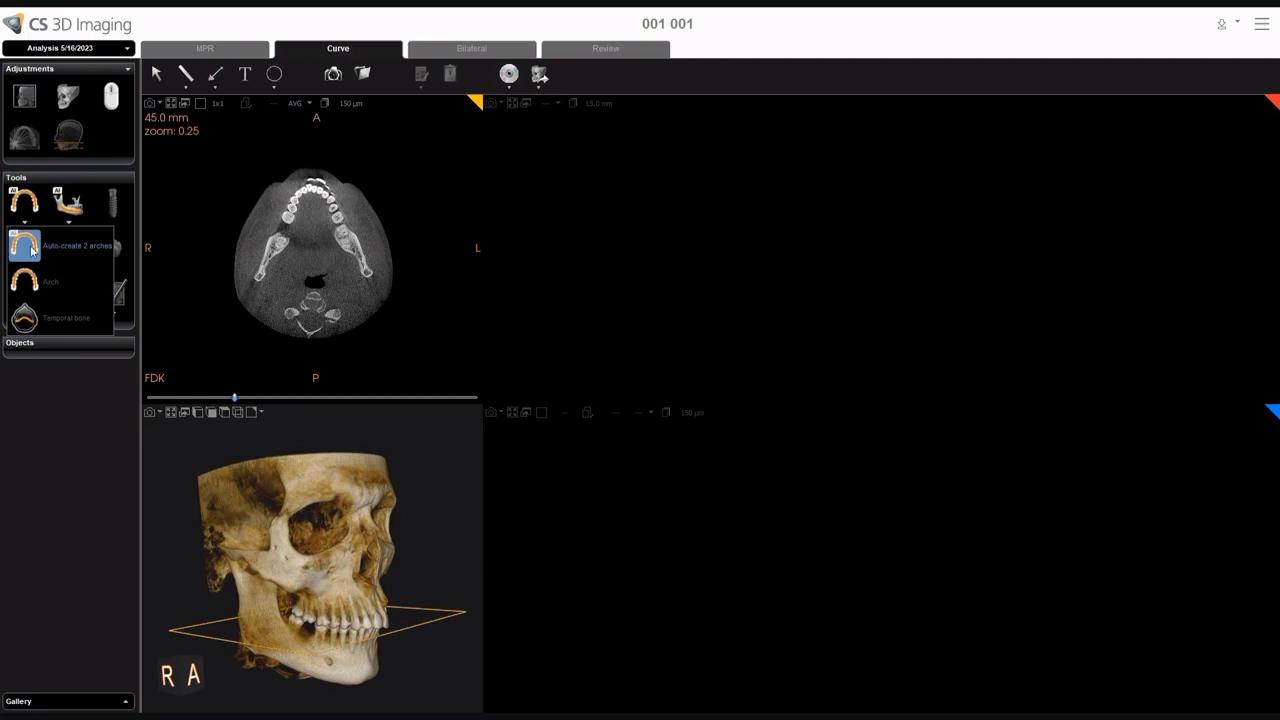
Step: Auto-create the Maxilla and Mandible arches, then nudge one point of the mandibular curve
click(33, 251)
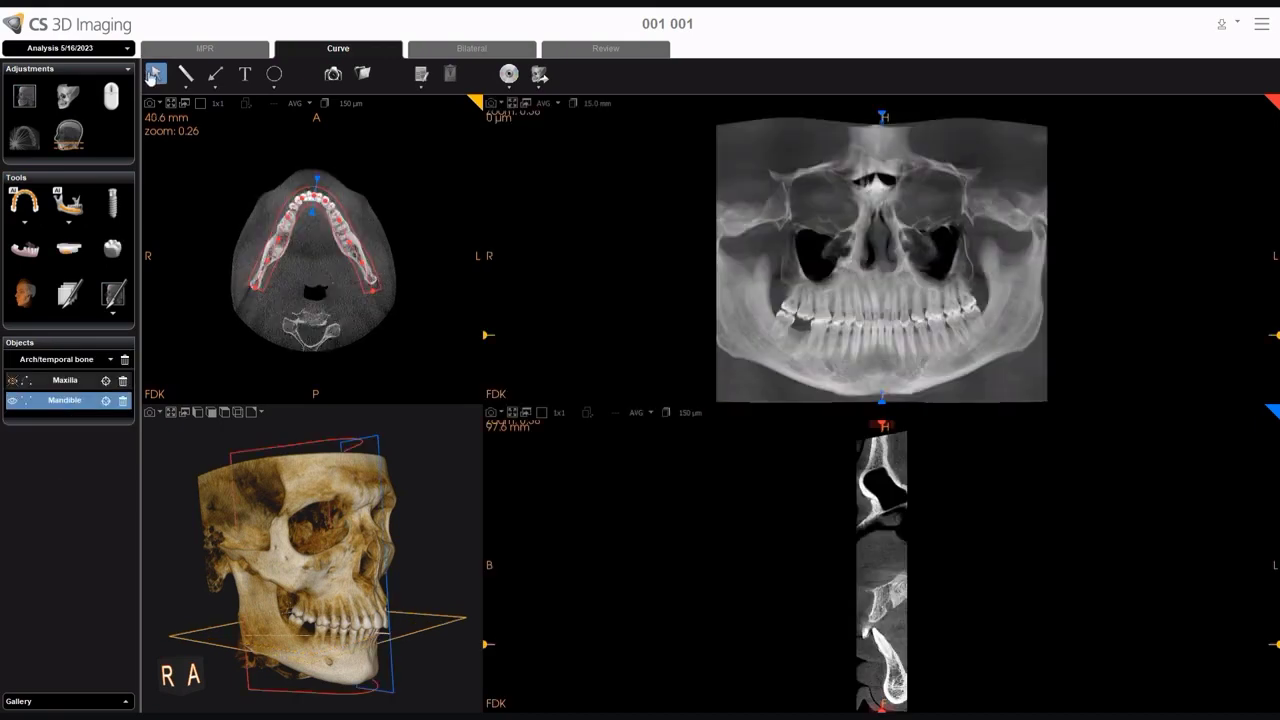
click(155, 76)
drag(281, 246, 278, 243)
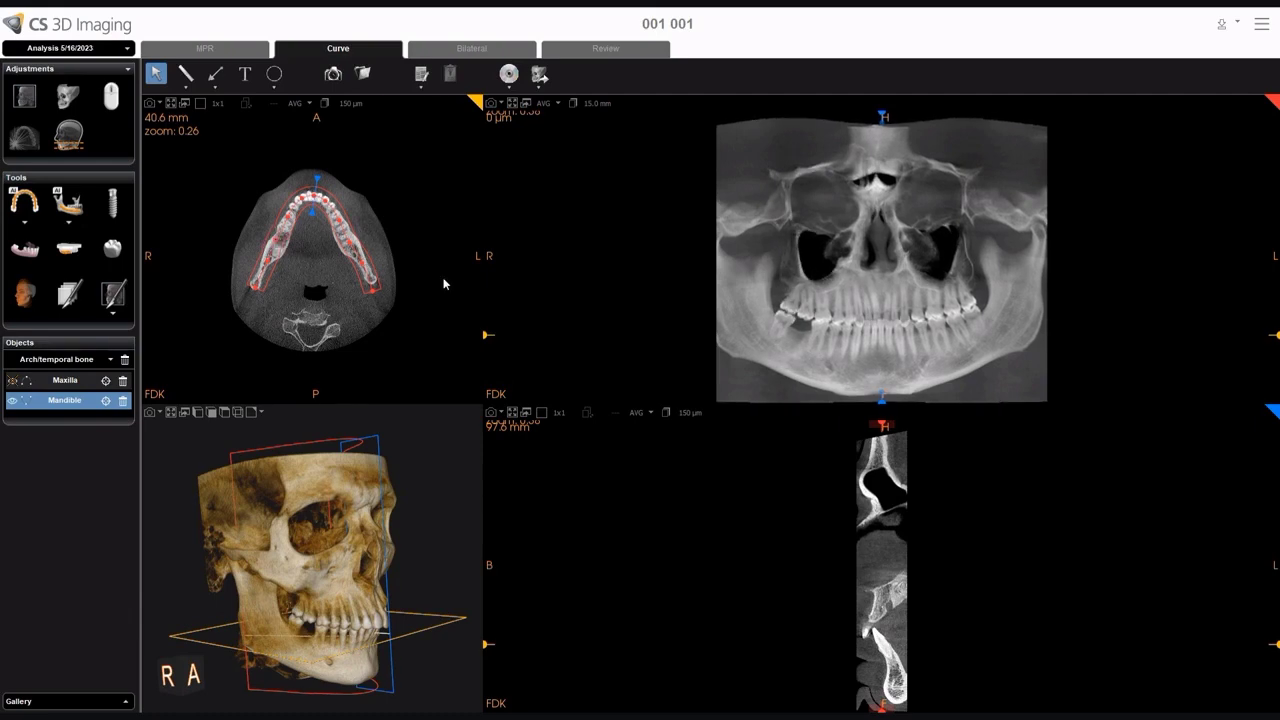
Step: Open Preferences from the main menu and view the MPR settings page
click(1261, 27)
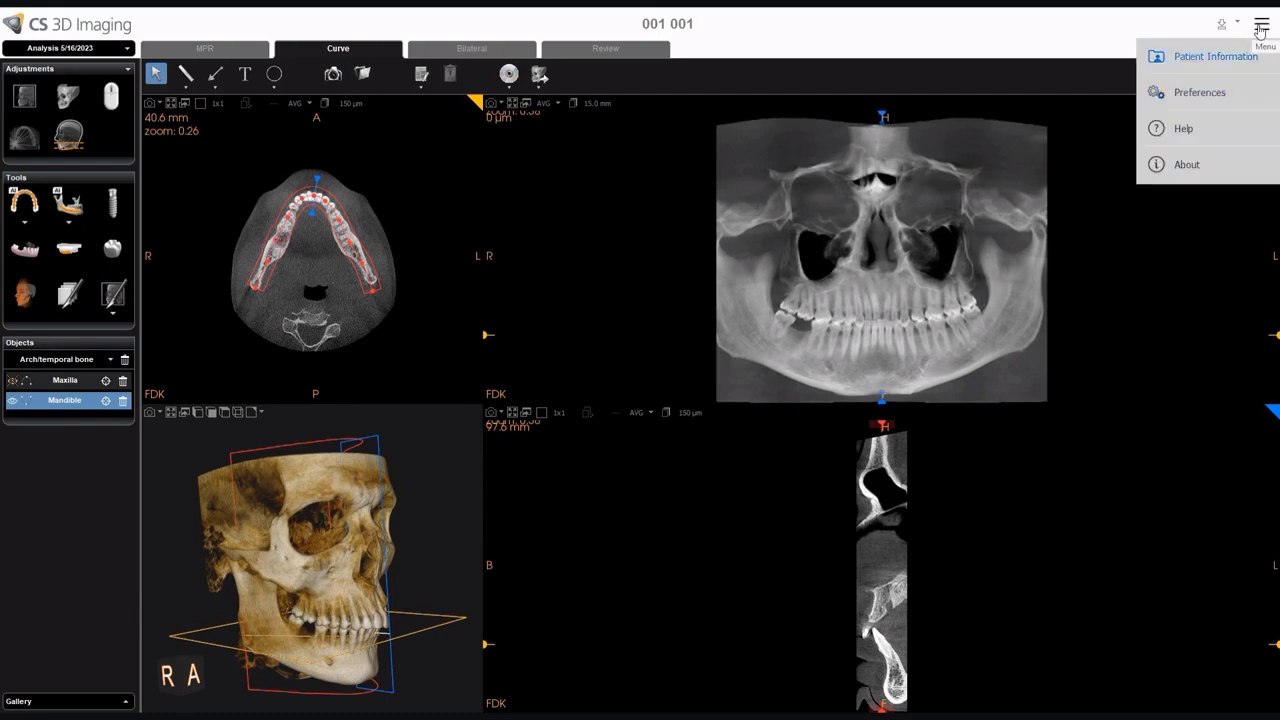
click(1182, 102)
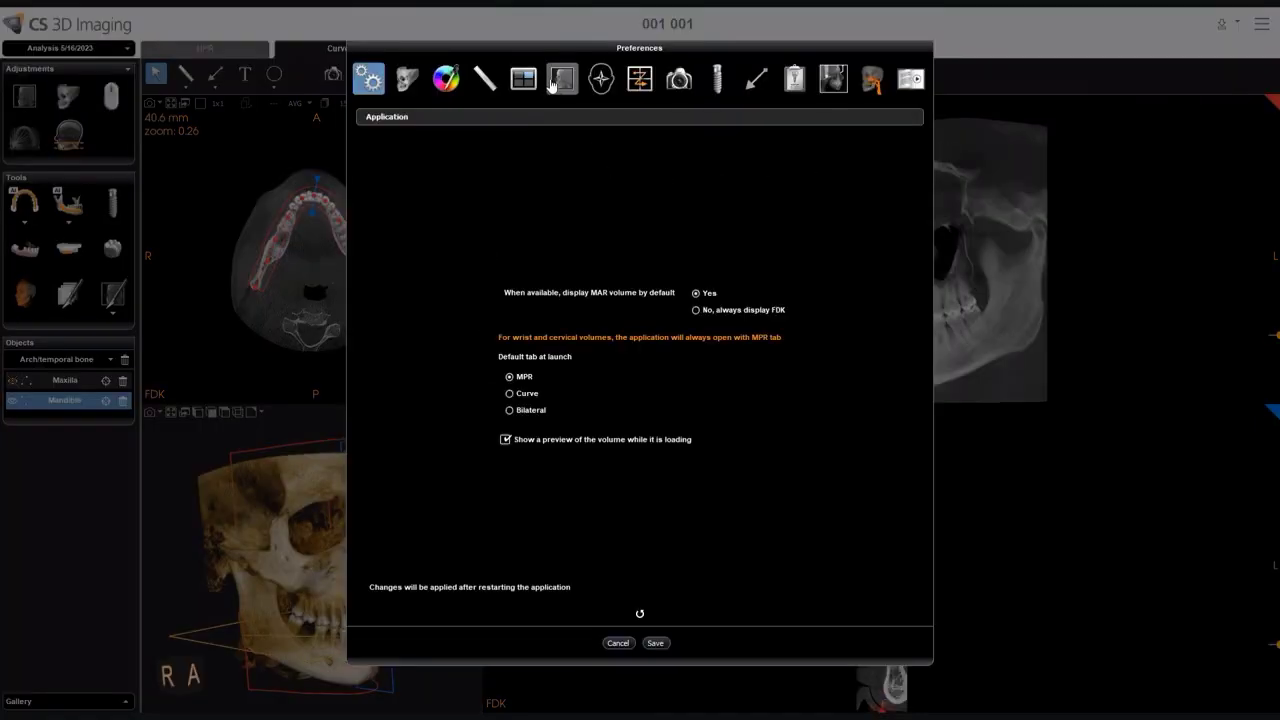
click(551, 85)
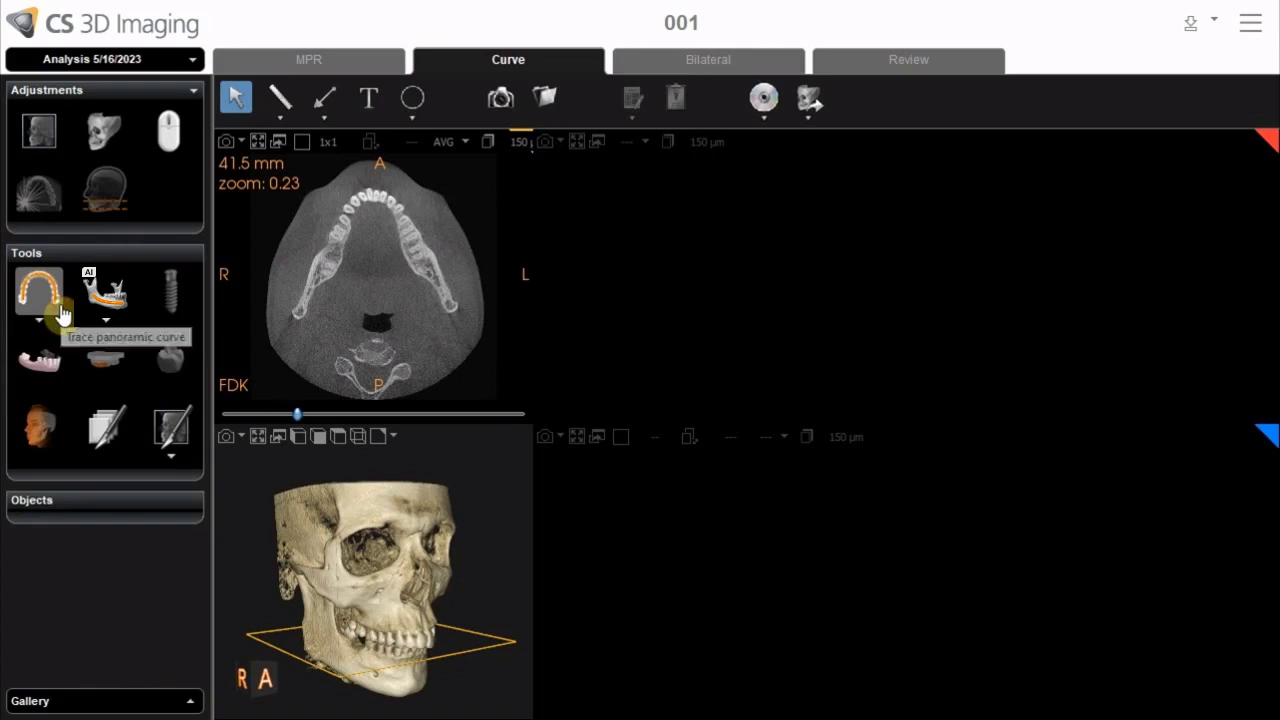
Step: Hand-trace Arch_1 along the lower jaw, from the right ramus around the front teeth to the left ramus
click(61, 314)
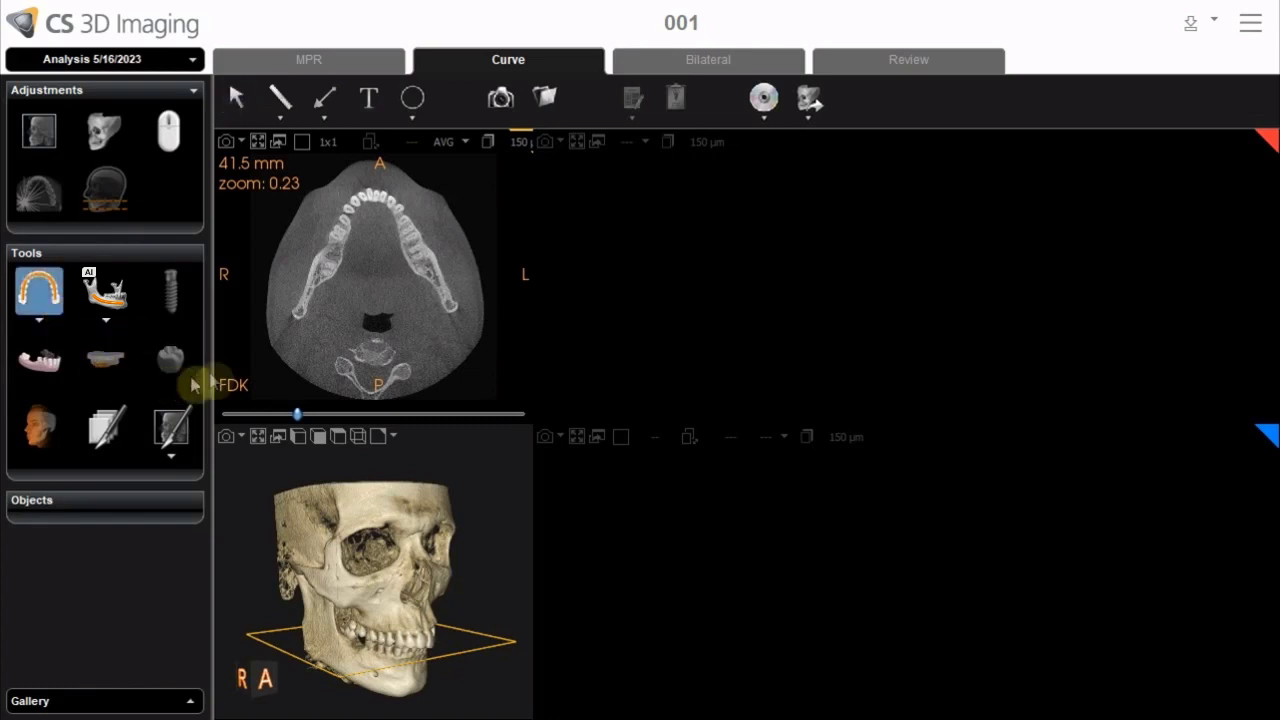
click(268, 371)
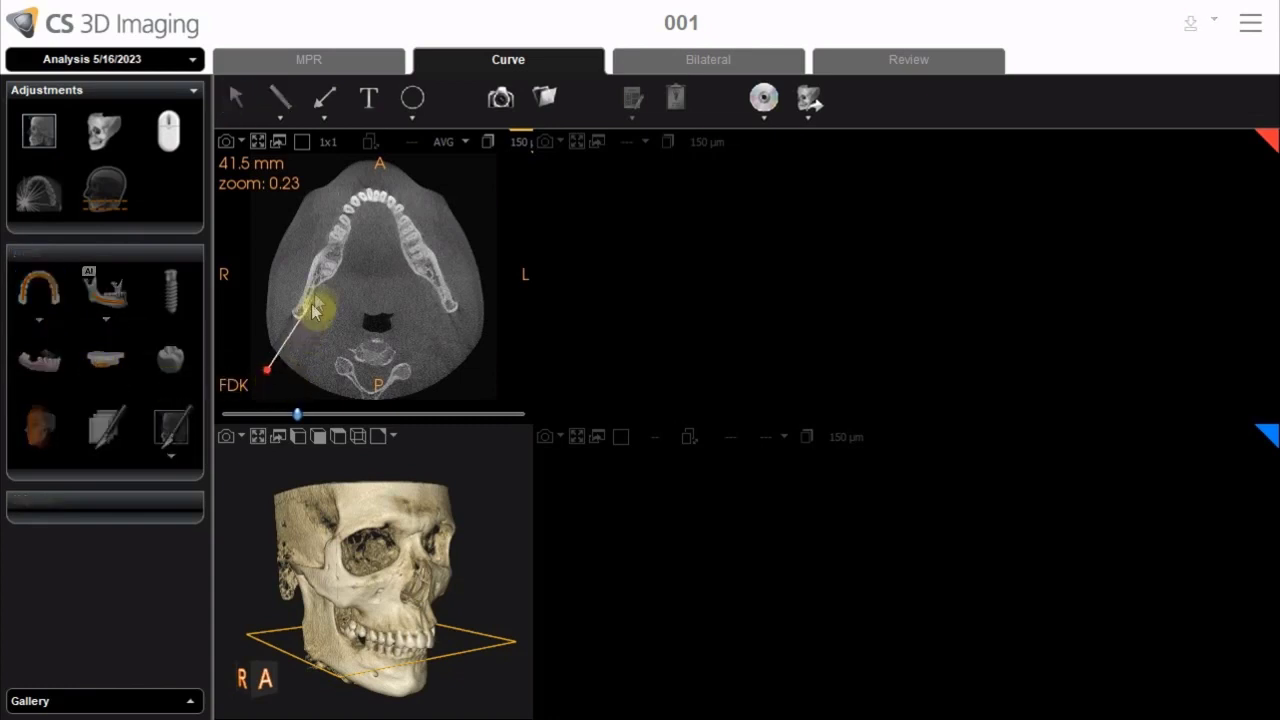
click(318, 272)
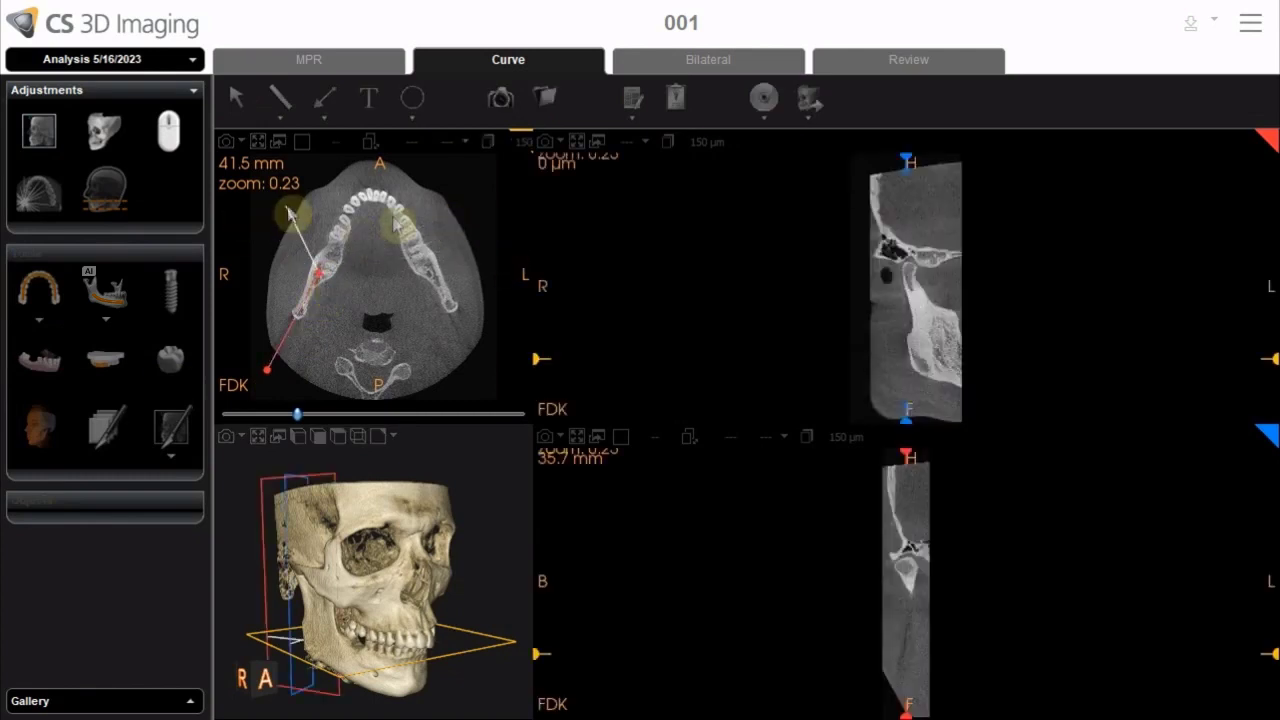
click(355, 212)
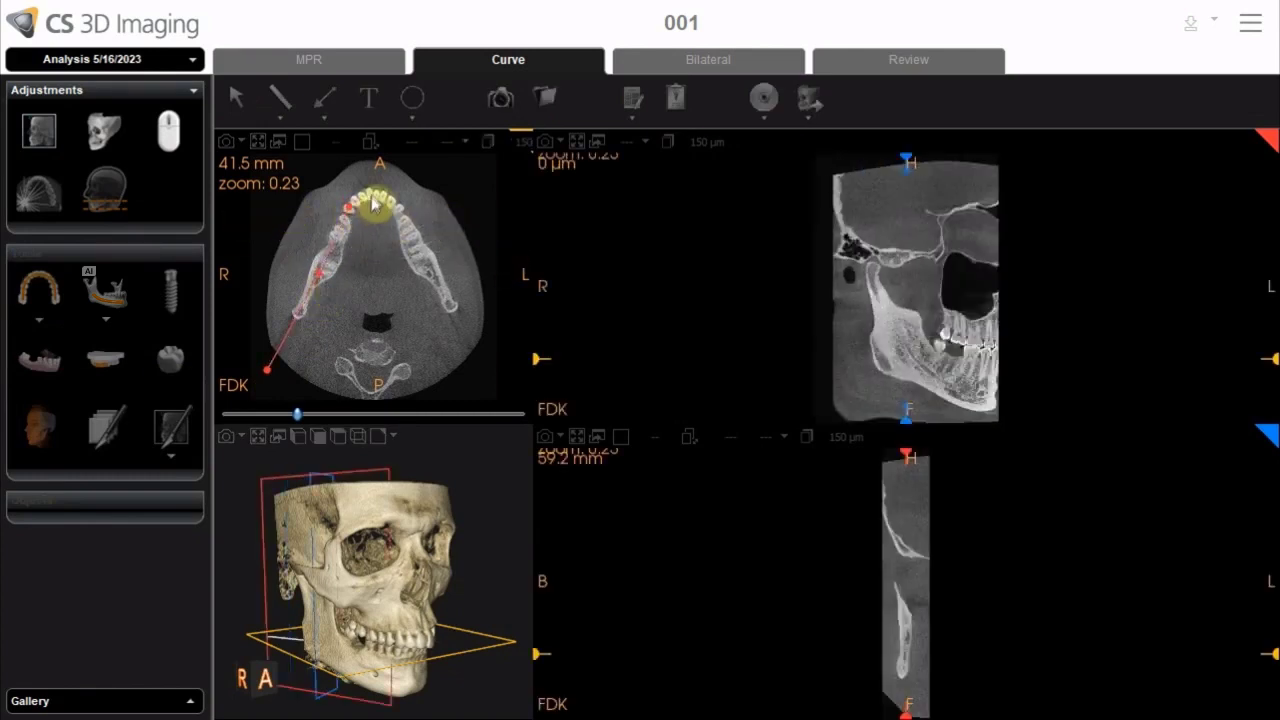
click(385, 198)
click(396, 207)
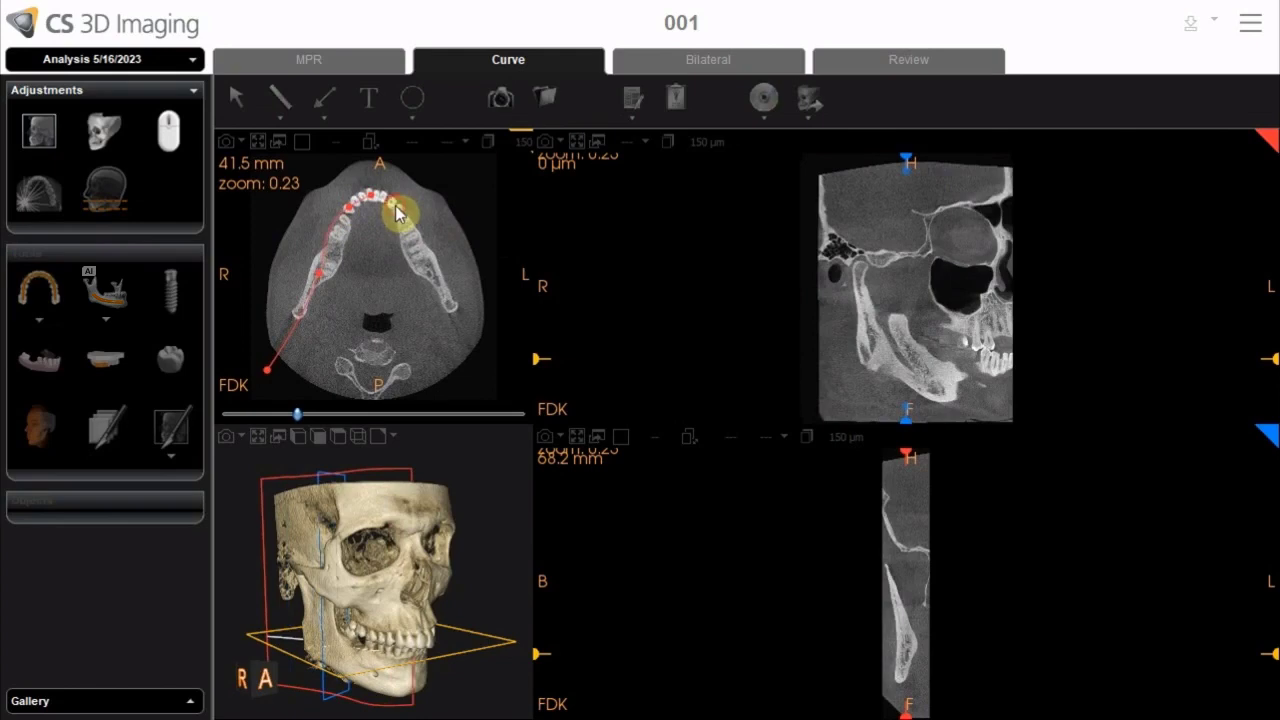
click(452, 310)
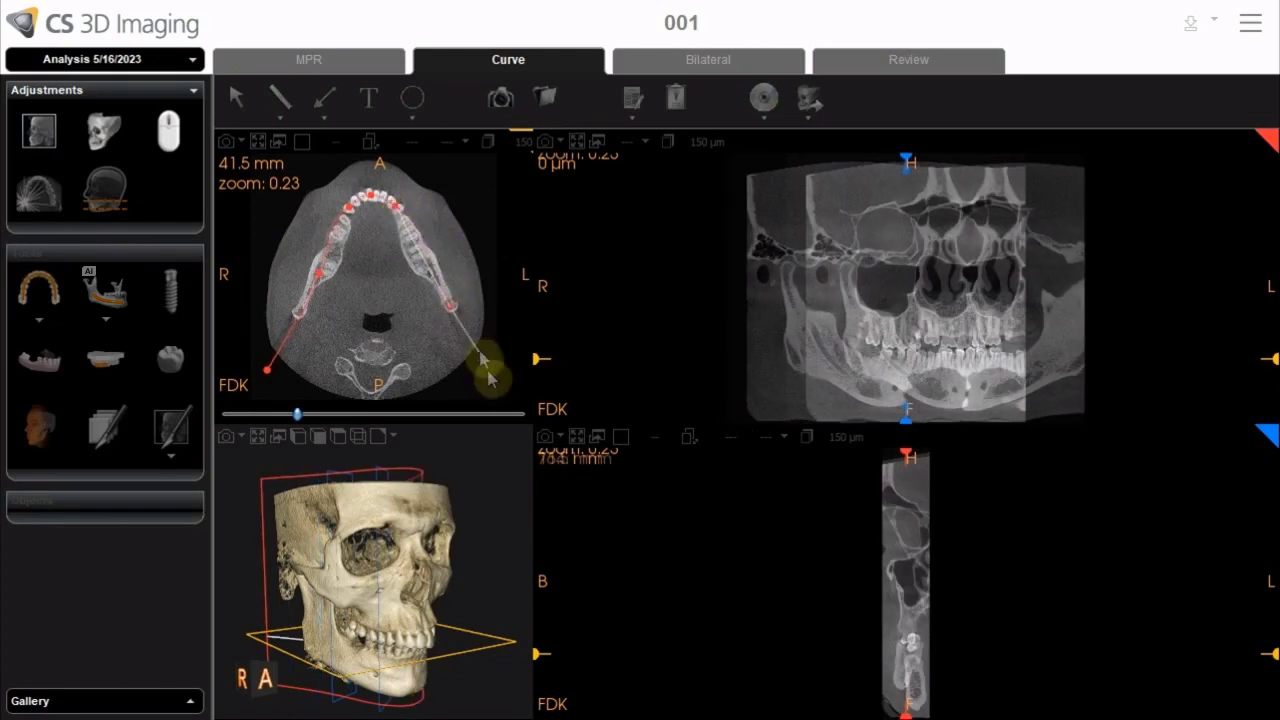
double_click(490, 378)
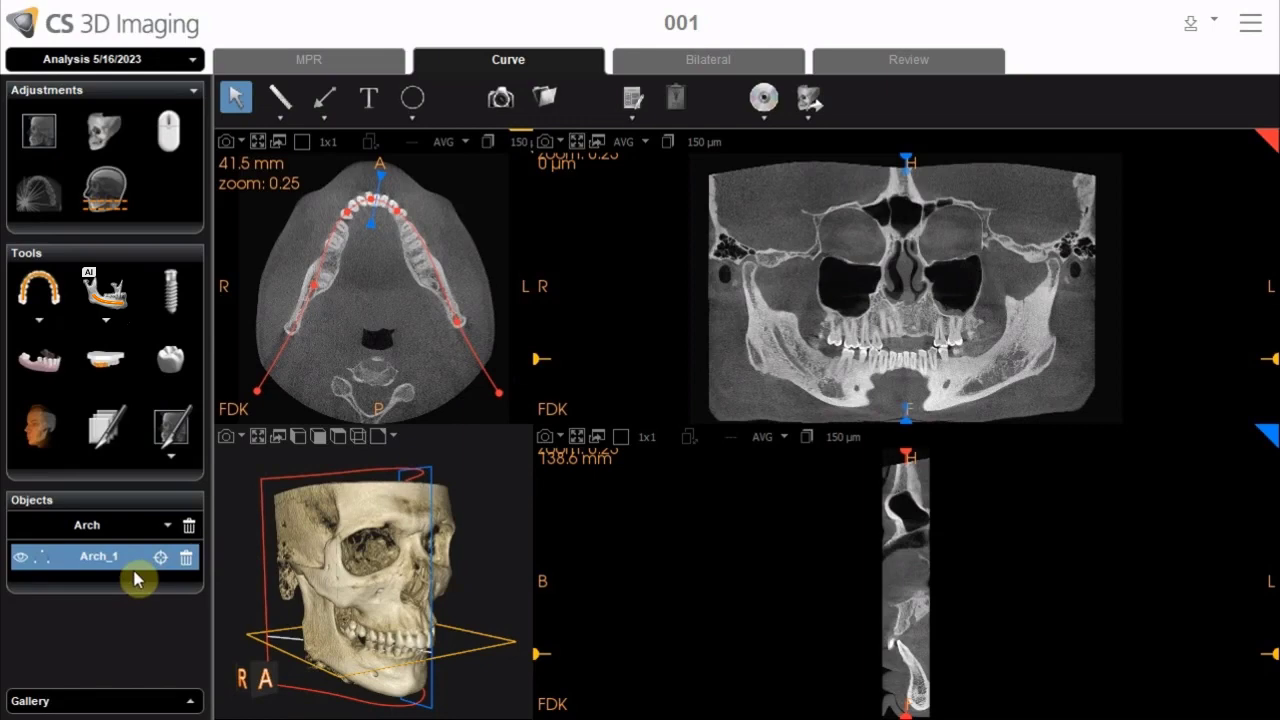
Step: Set the panorama slice thickness to 15.0 mm and raise the axial slice to 64.5 mm
click(724, 143)
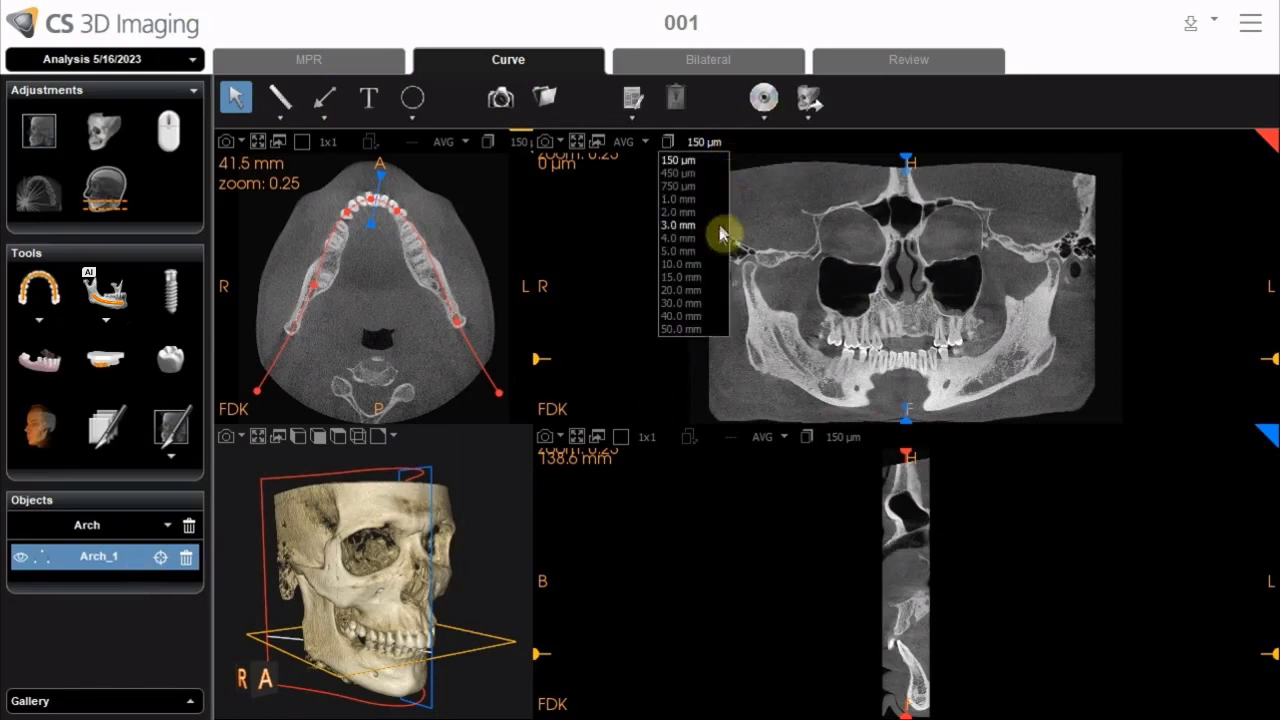
click(716, 280)
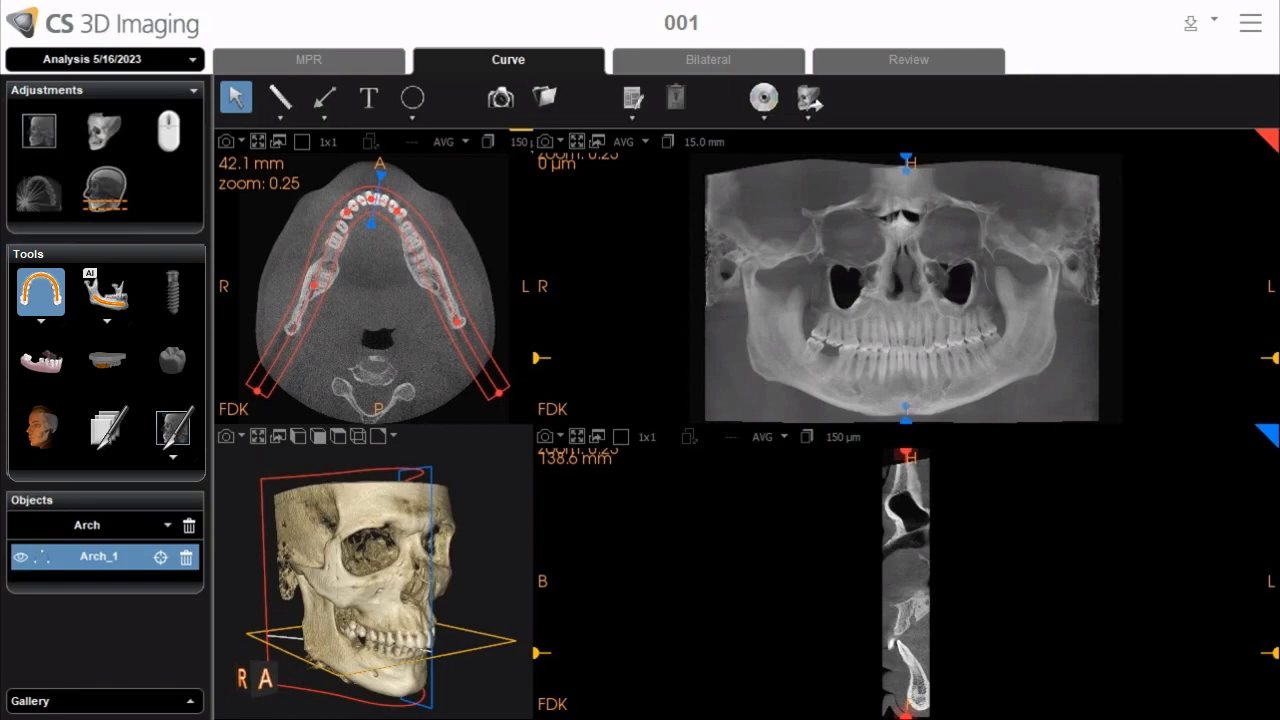
double_click(137, 558)
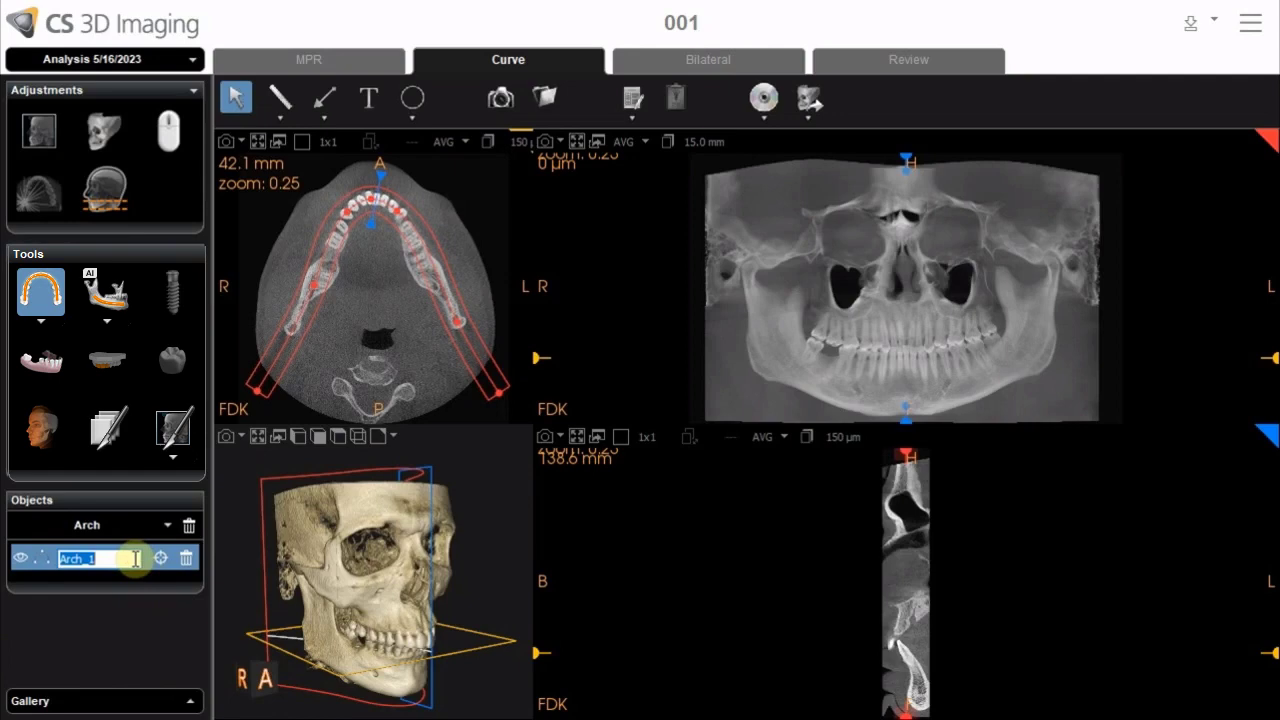
click(141, 647)
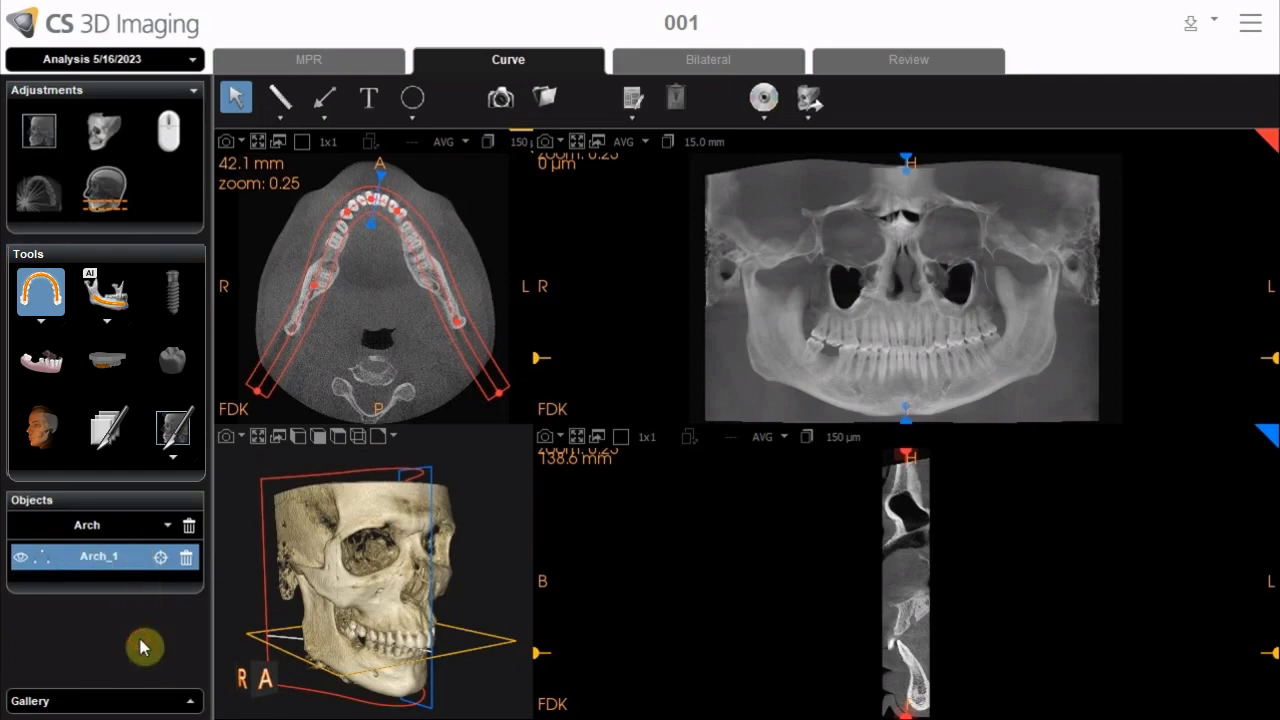
mouse_move(534, 651)
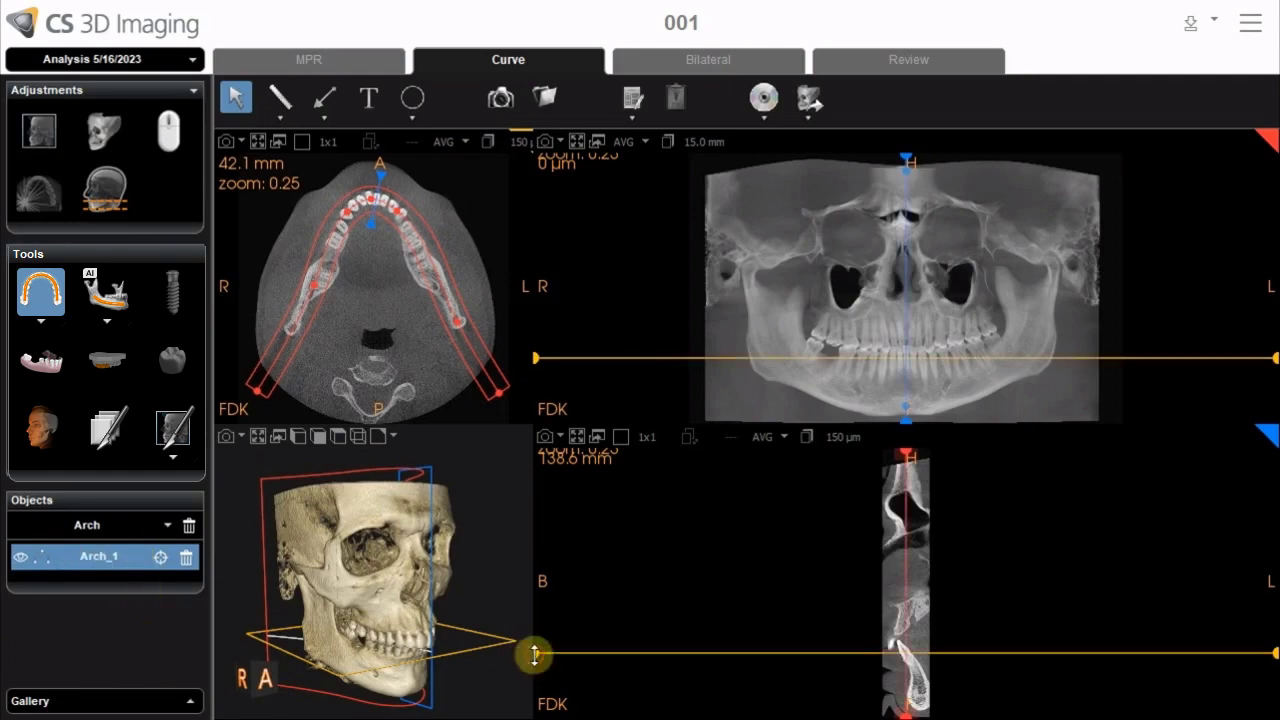
drag(534, 640, 534, 617)
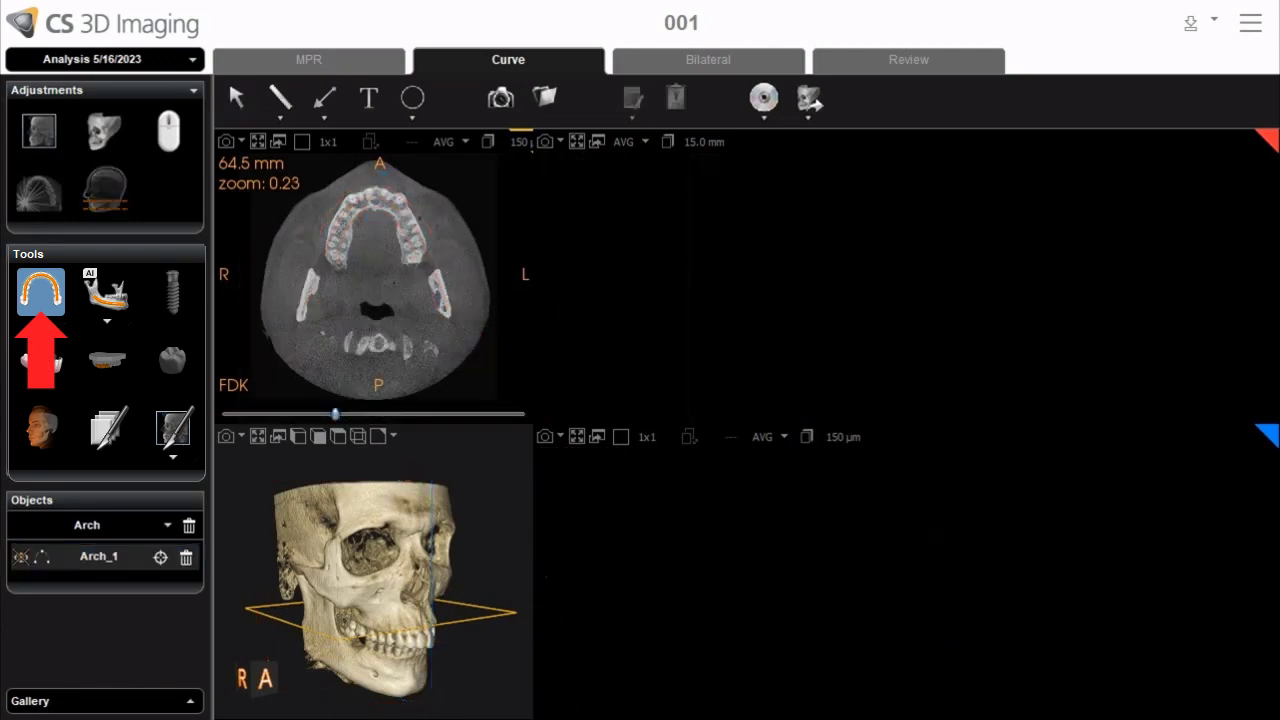
Step: Trace Arch_2 along the upper teeth on the 64.5 mm axial slice
click(279, 364)
click(311, 293)
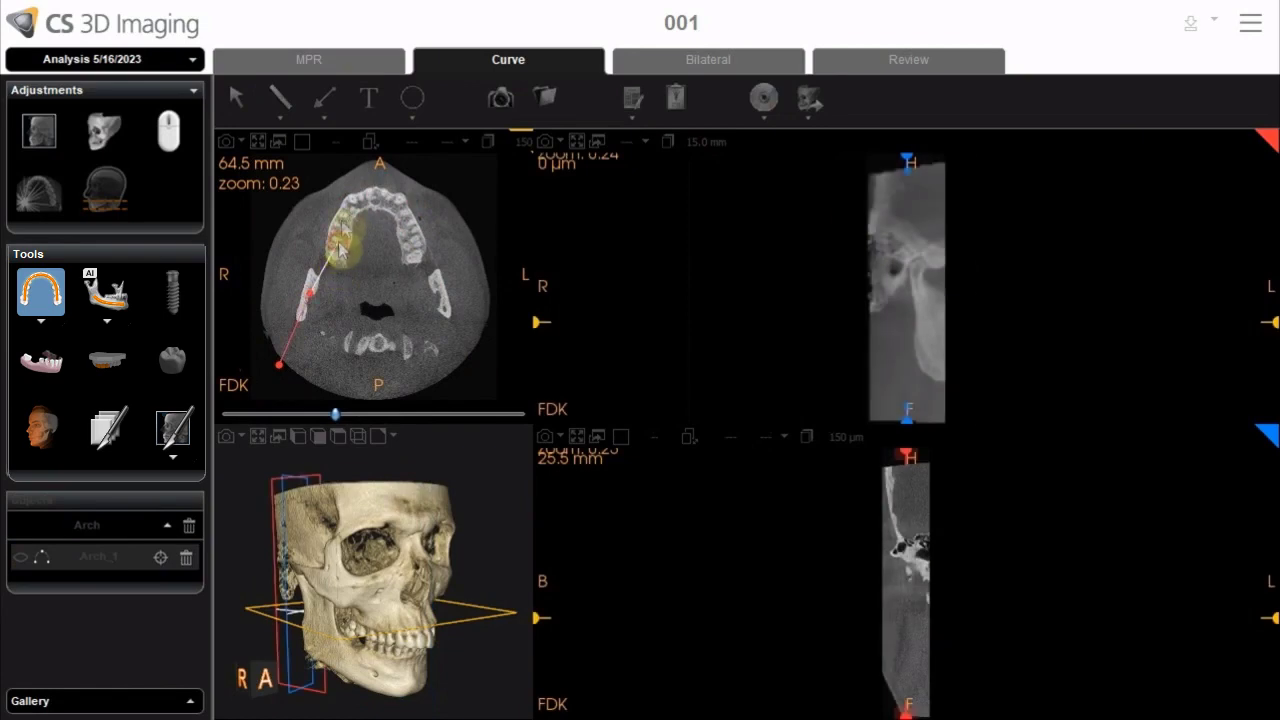
click(338, 244)
click(362, 200)
click(398, 205)
click(440, 290)
double_click(480, 370)
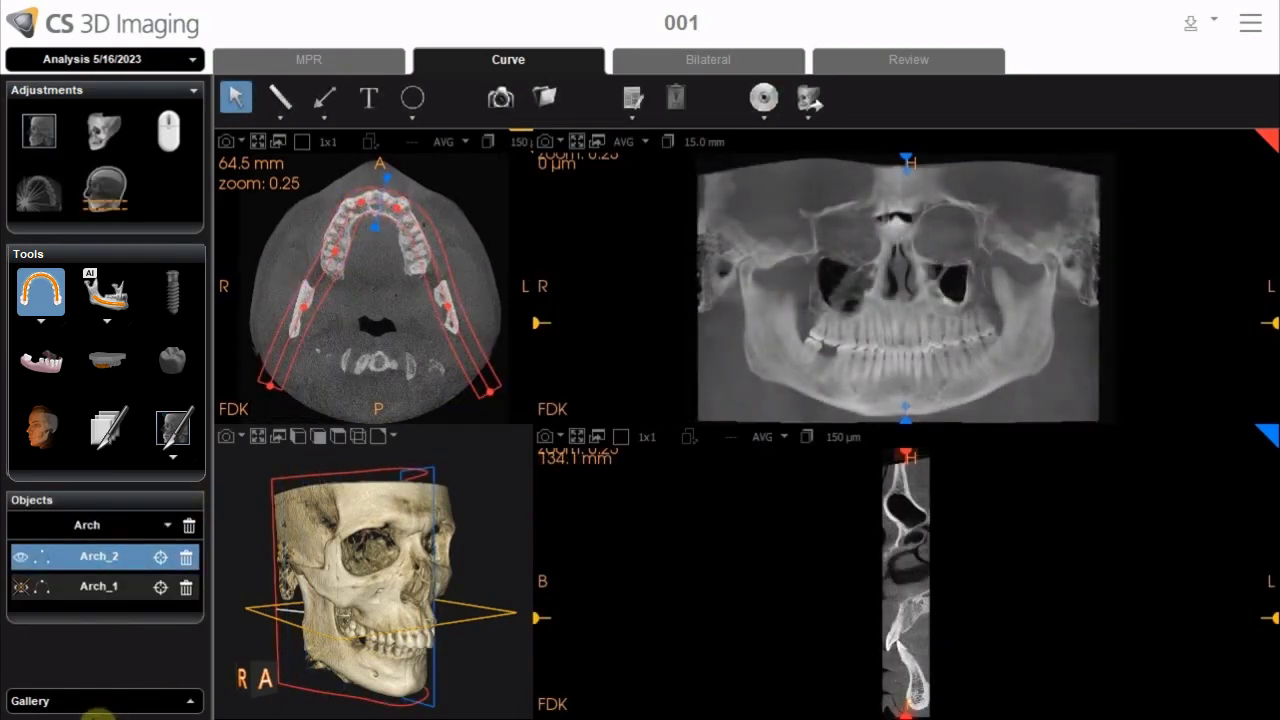
Step: Keep the name Arch_2 and hide its curve
double_click(98, 558)
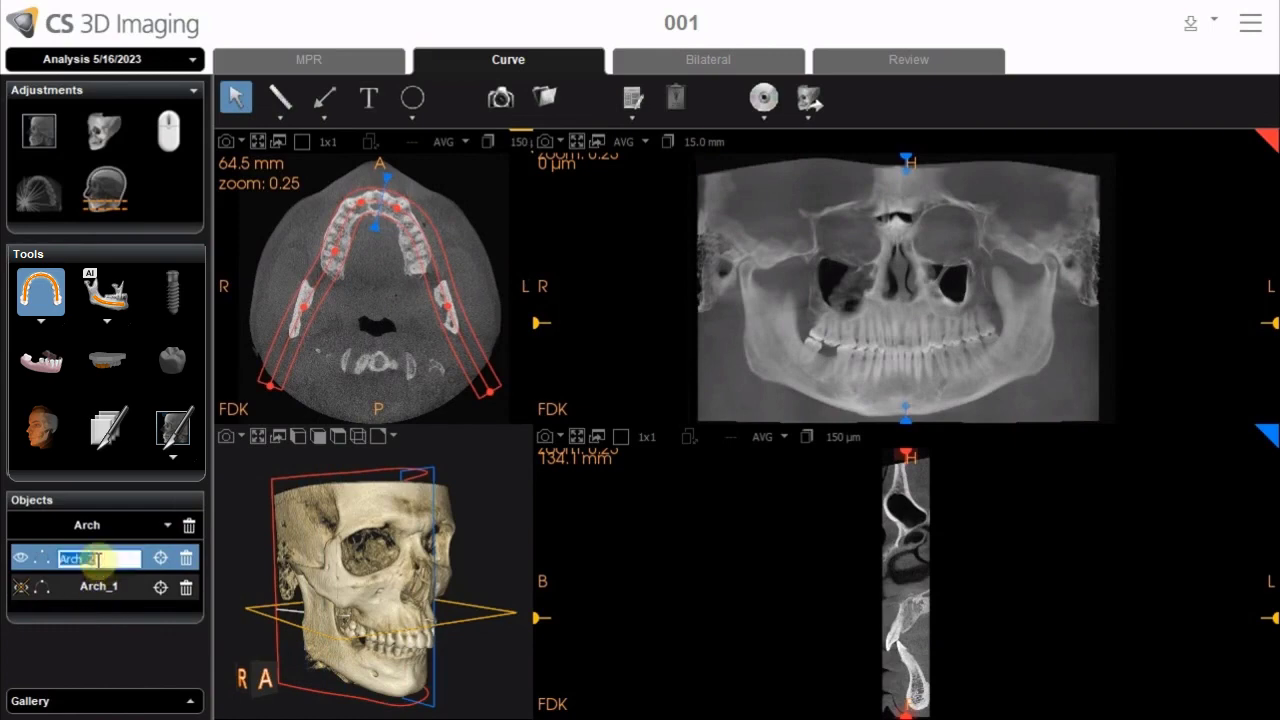
click(160, 677)
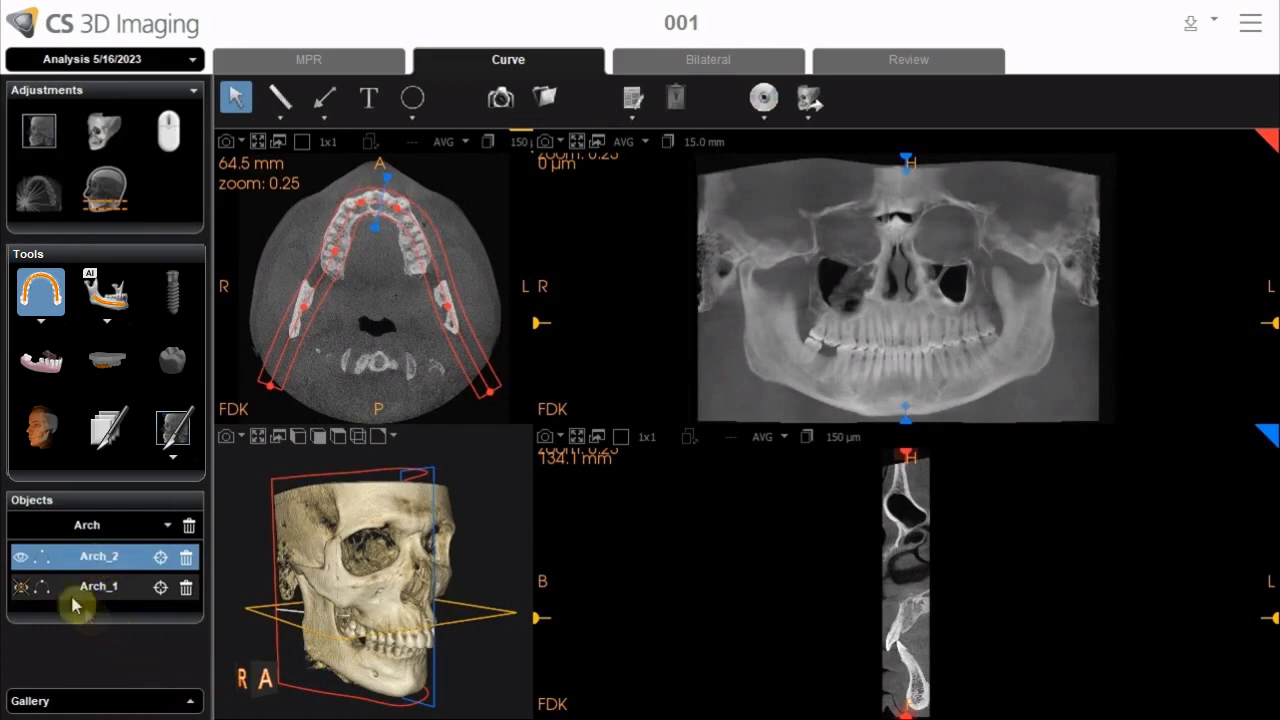
click(21, 567)
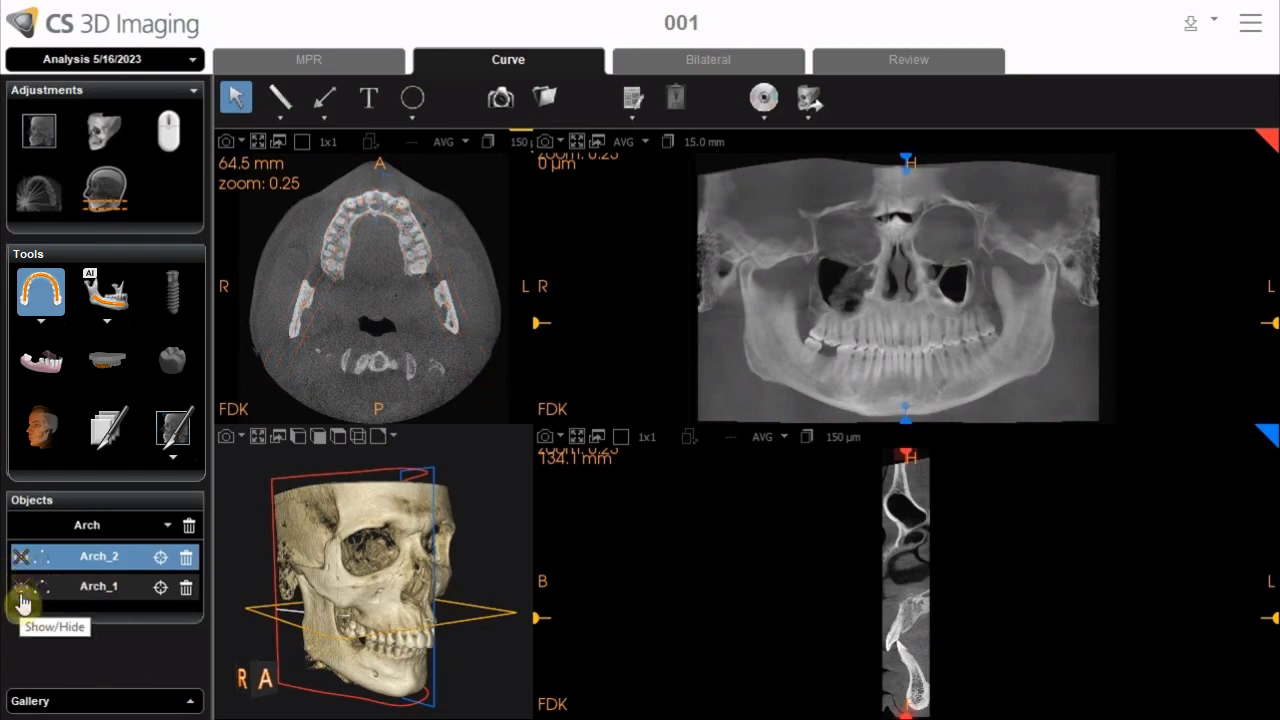
Step: Show and select Arch_1, then drag its control points to fit the lower teeth
click(21, 598)
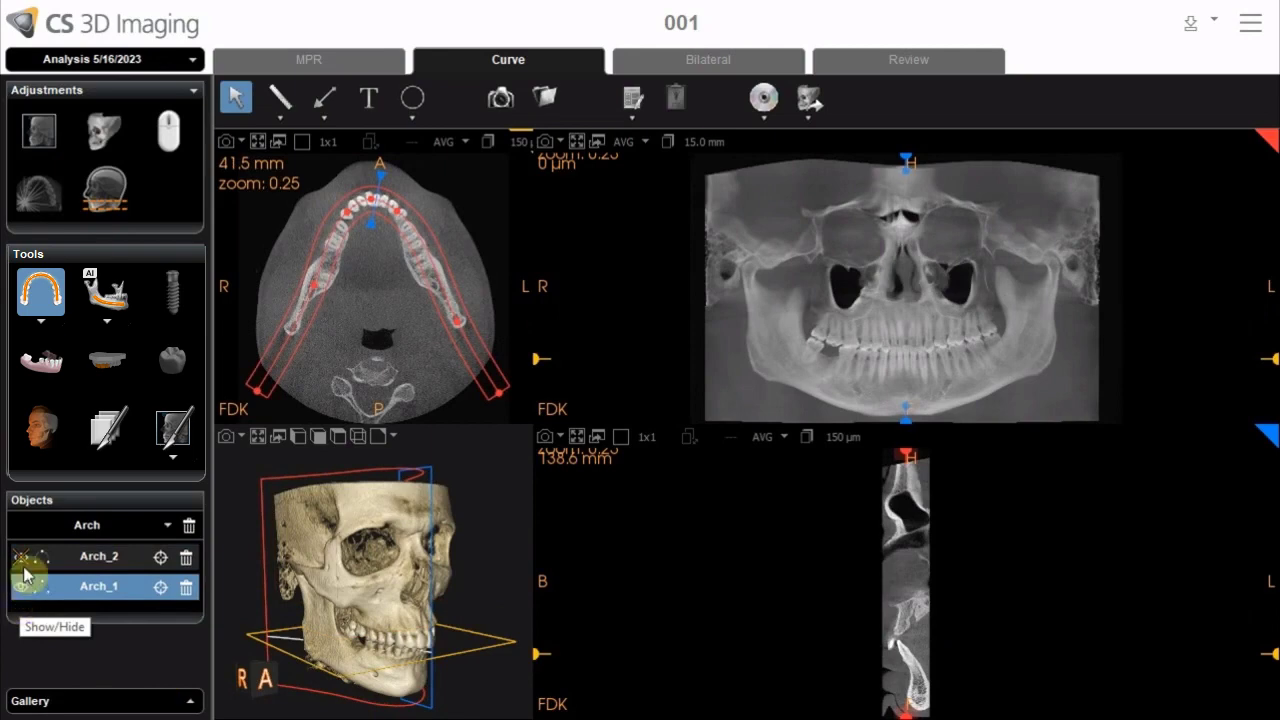
click(25, 567)
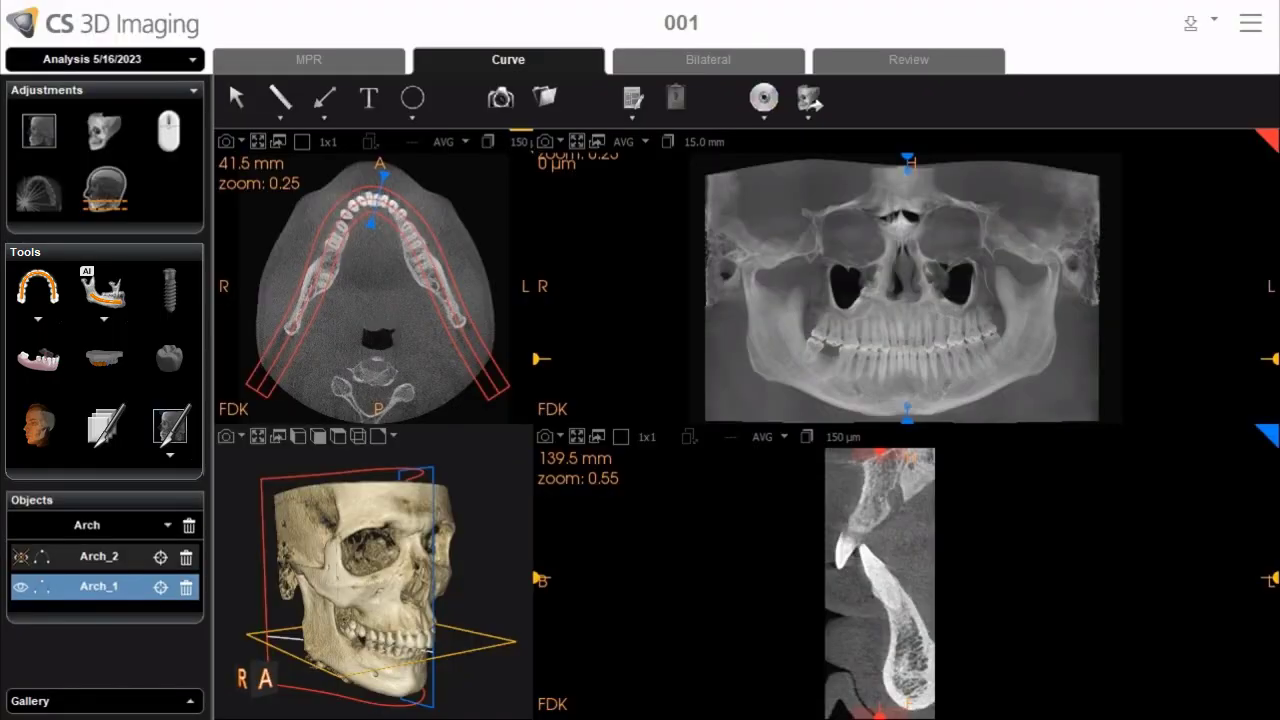
click(242, 114)
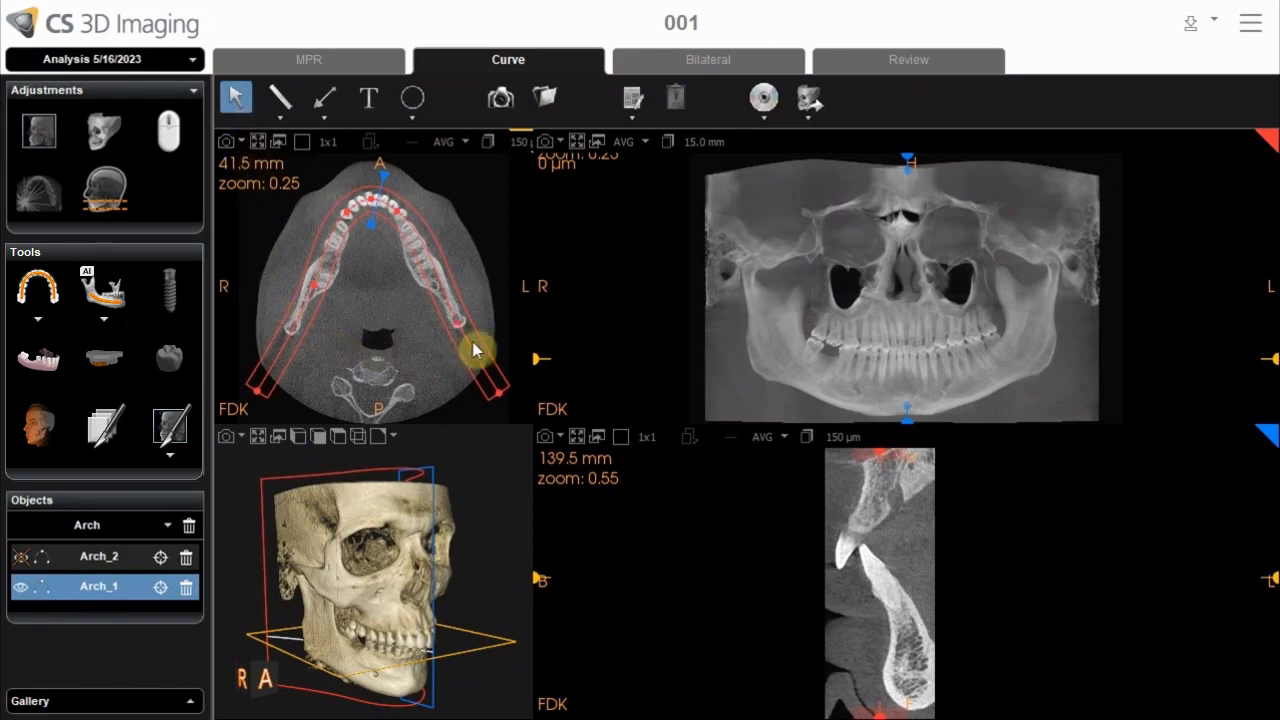
mouse_move(466, 352)
mouse_down()
mouse_move(466, 340)
mouse_move(457, 357)
mouse_up()
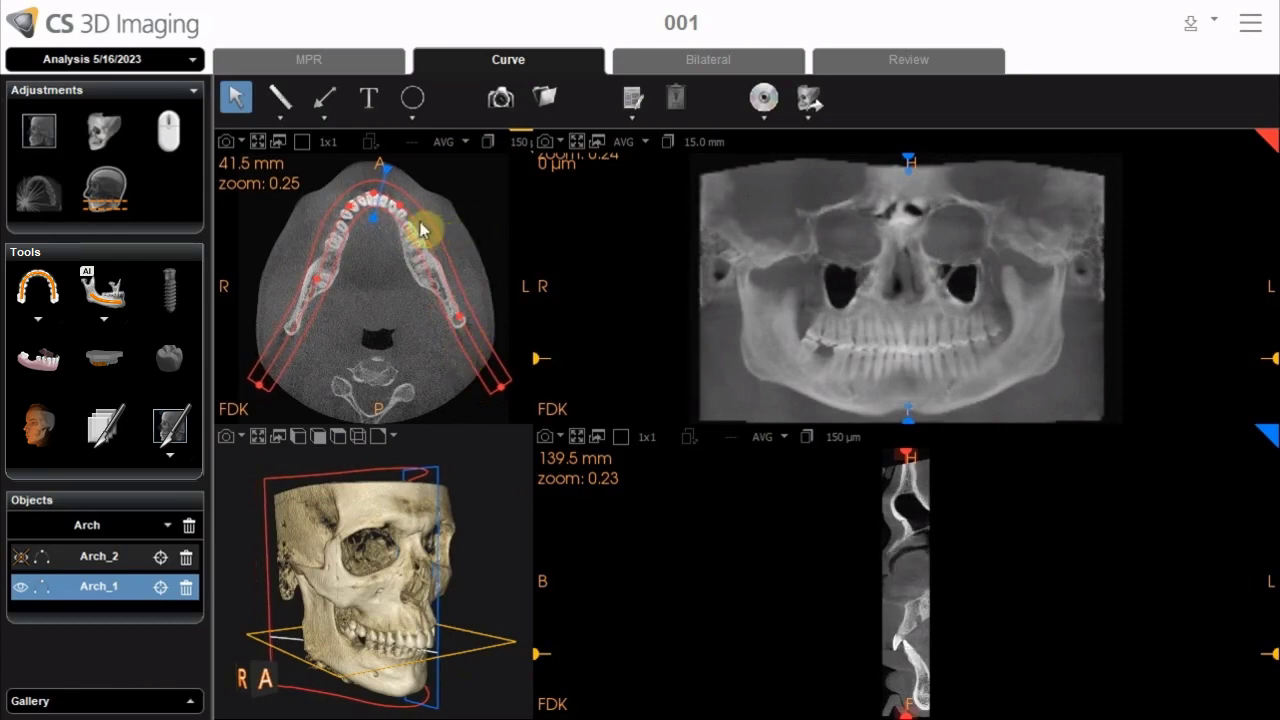
drag(397, 205, 406, 208)
drag(410, 208, 409, 209)
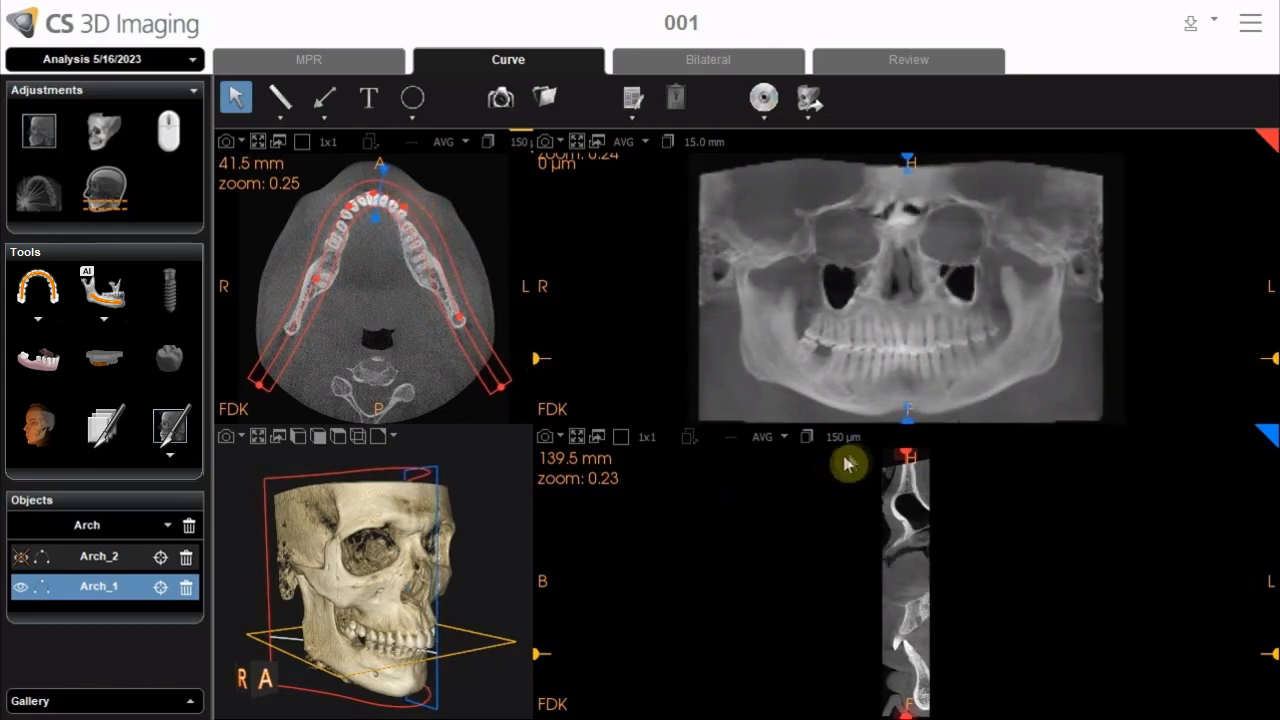
Step: Offset the panoramic layer depth by about 3.1 mm
click(905, 450)
drag(905, 452, 901, 455)
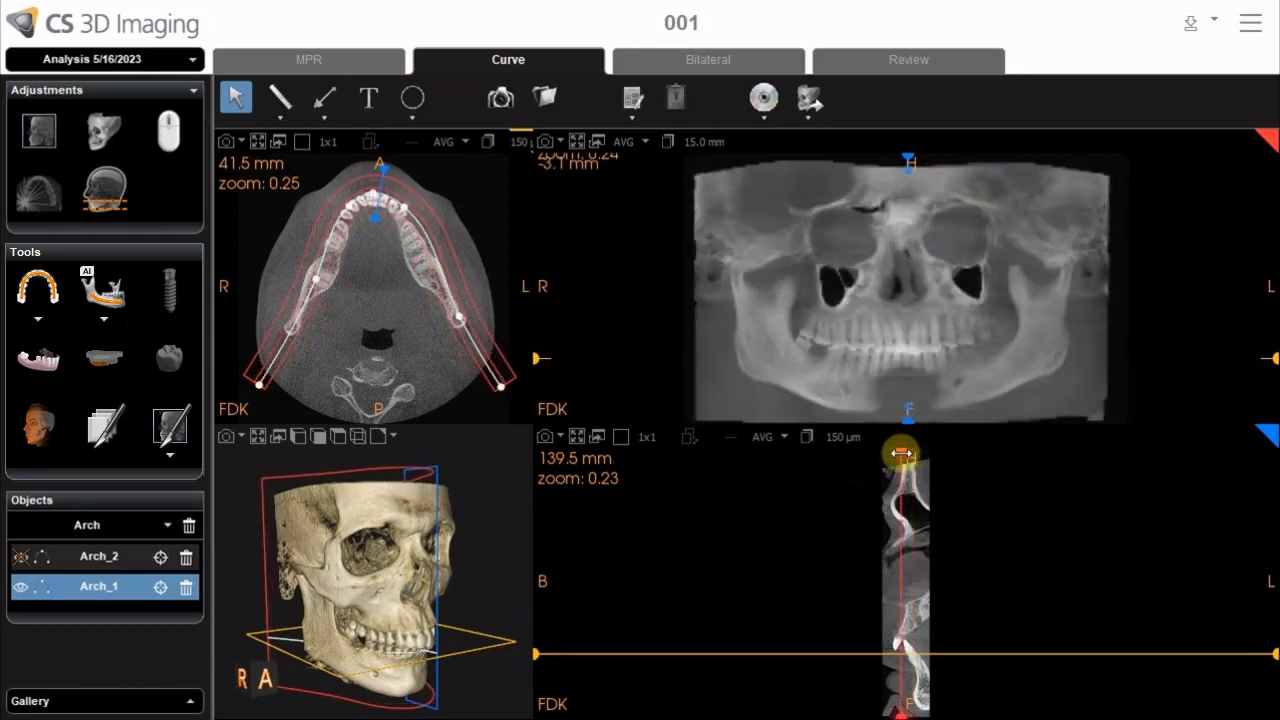
drag(901, 455, 897, 456)
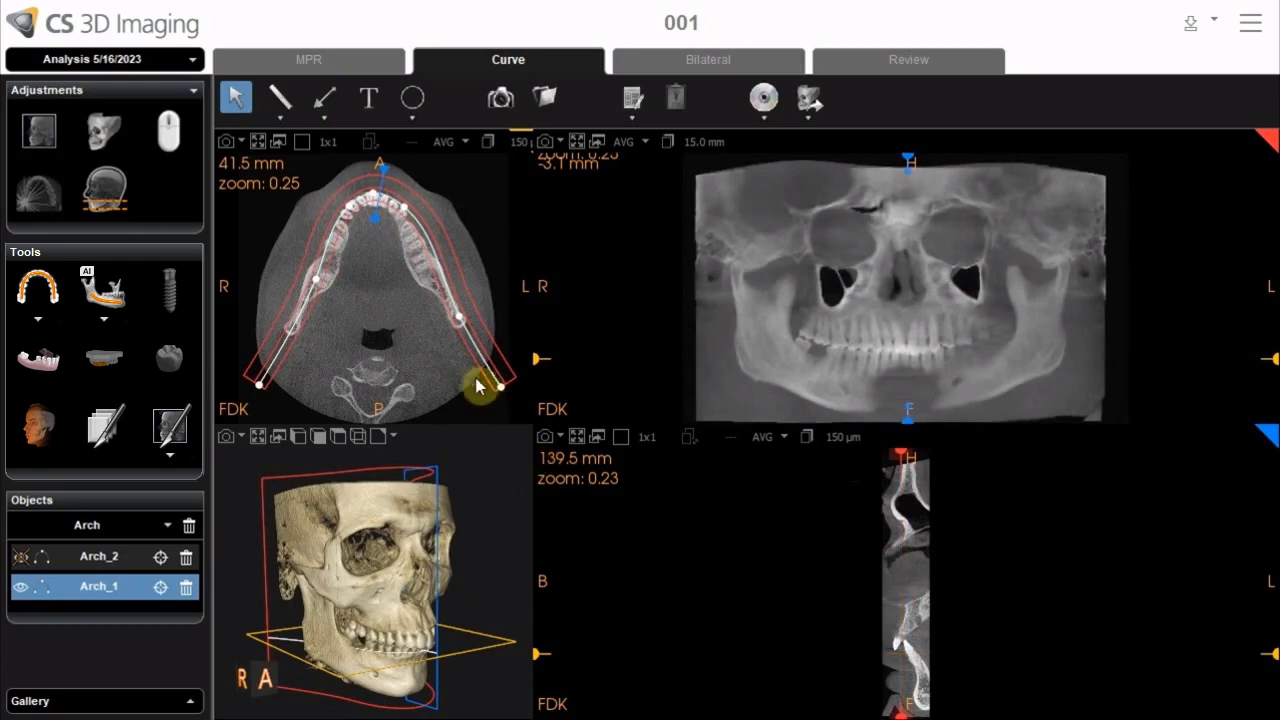
scroll(476, 385, down, 5)
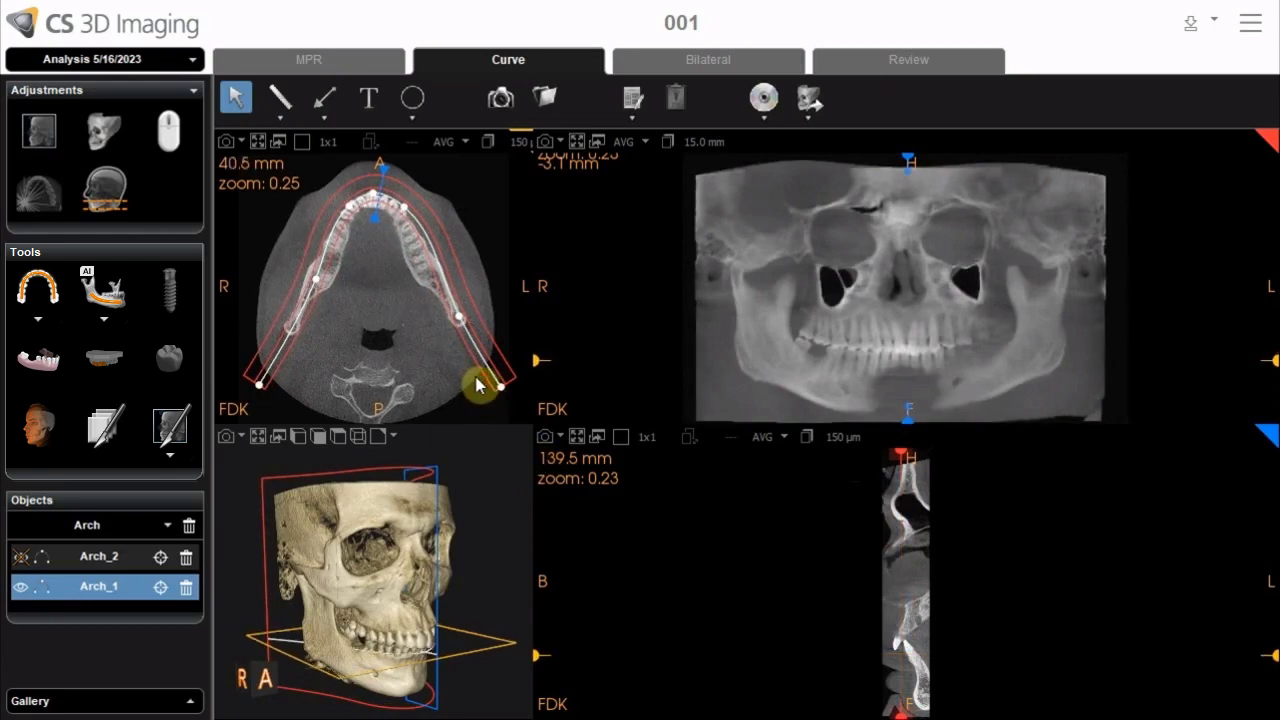
scroll(478, 383, down, 2)
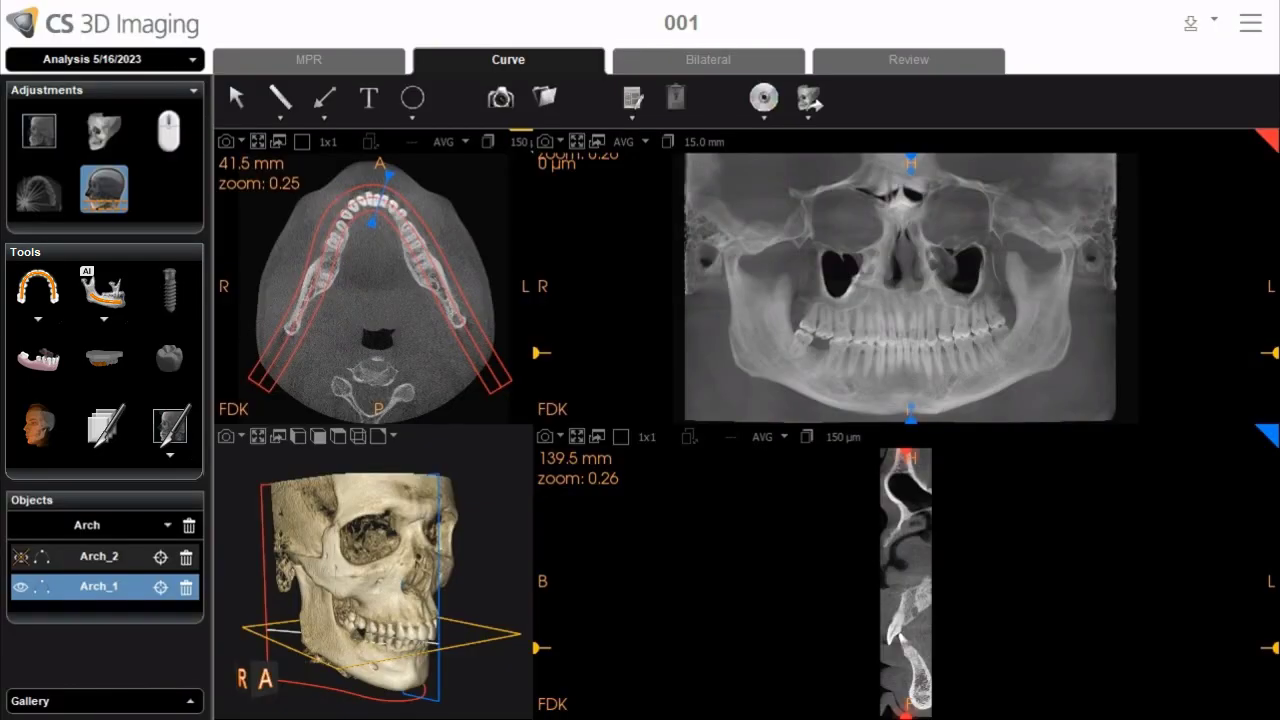
Step: Lower the region of interest's top edge, trim its bottom edge, and apply the crop
click(103, 205)
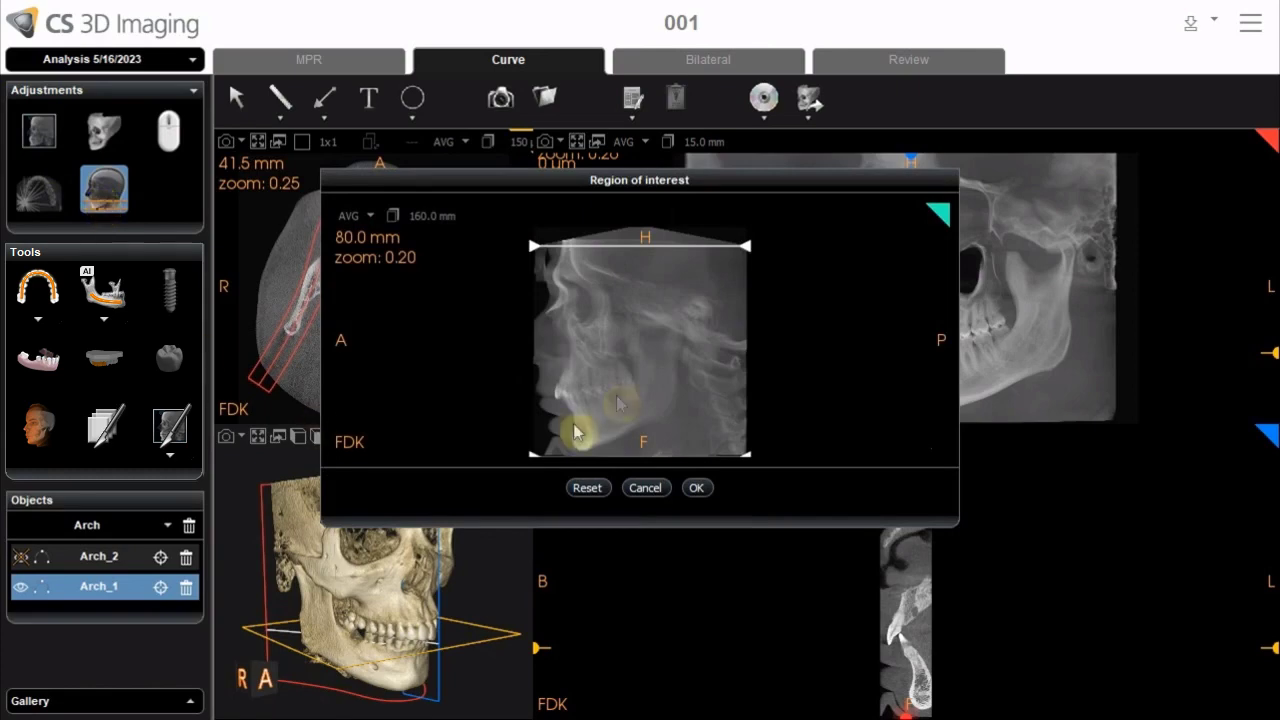
drag(748, 250, 748, 341)
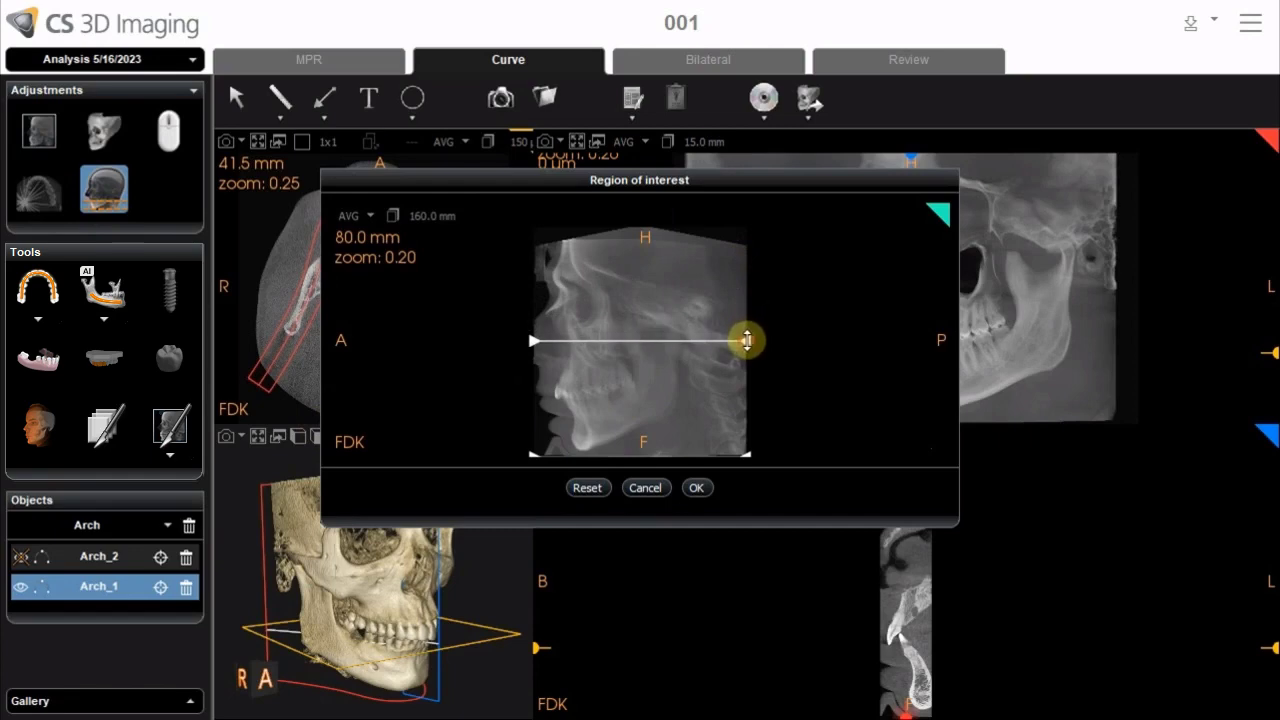
drag(746, 453, 743, 452)
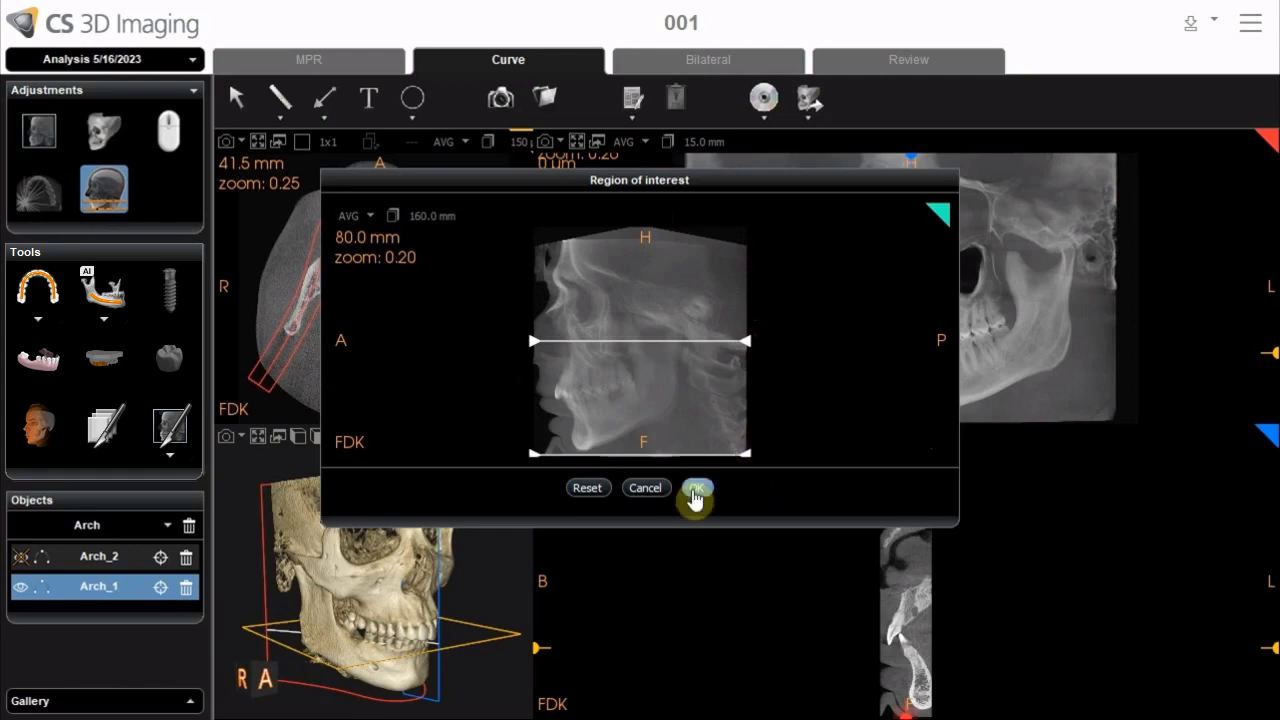
click(695, 491)
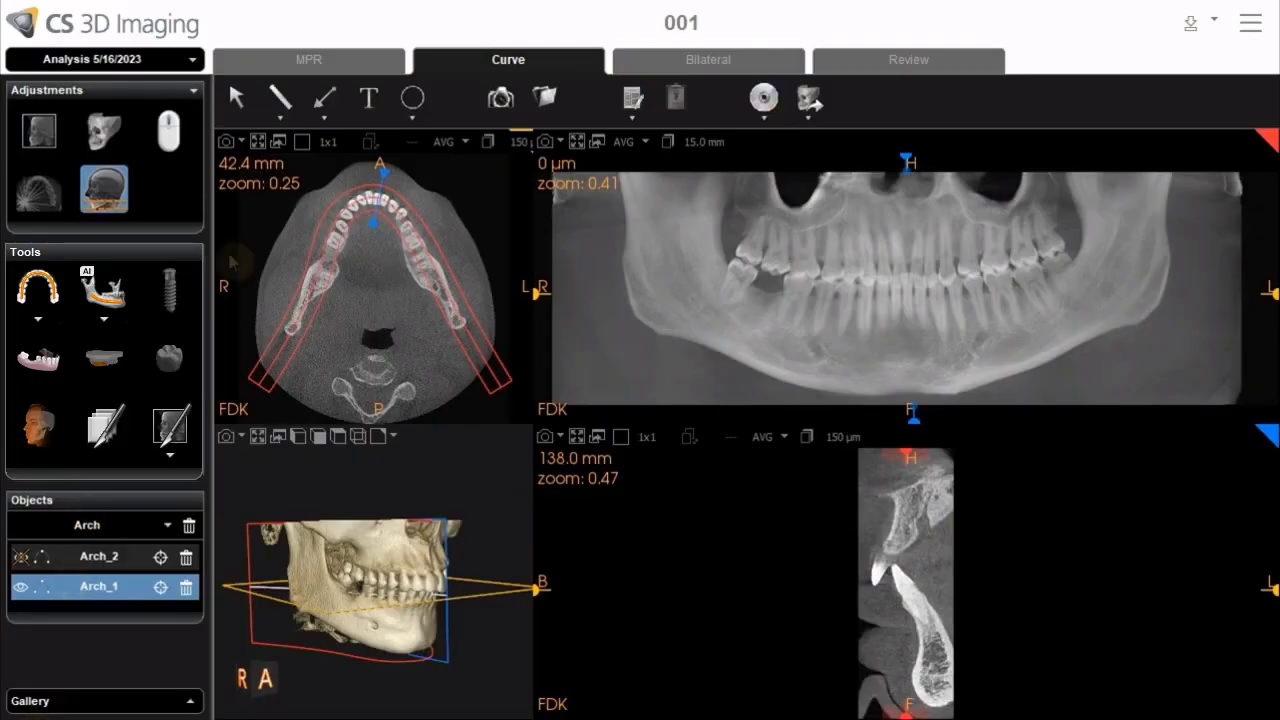
Step: Lower the axial slice to 39.9 mm and move the cross-section to 161.5 mm
click(247, 117)
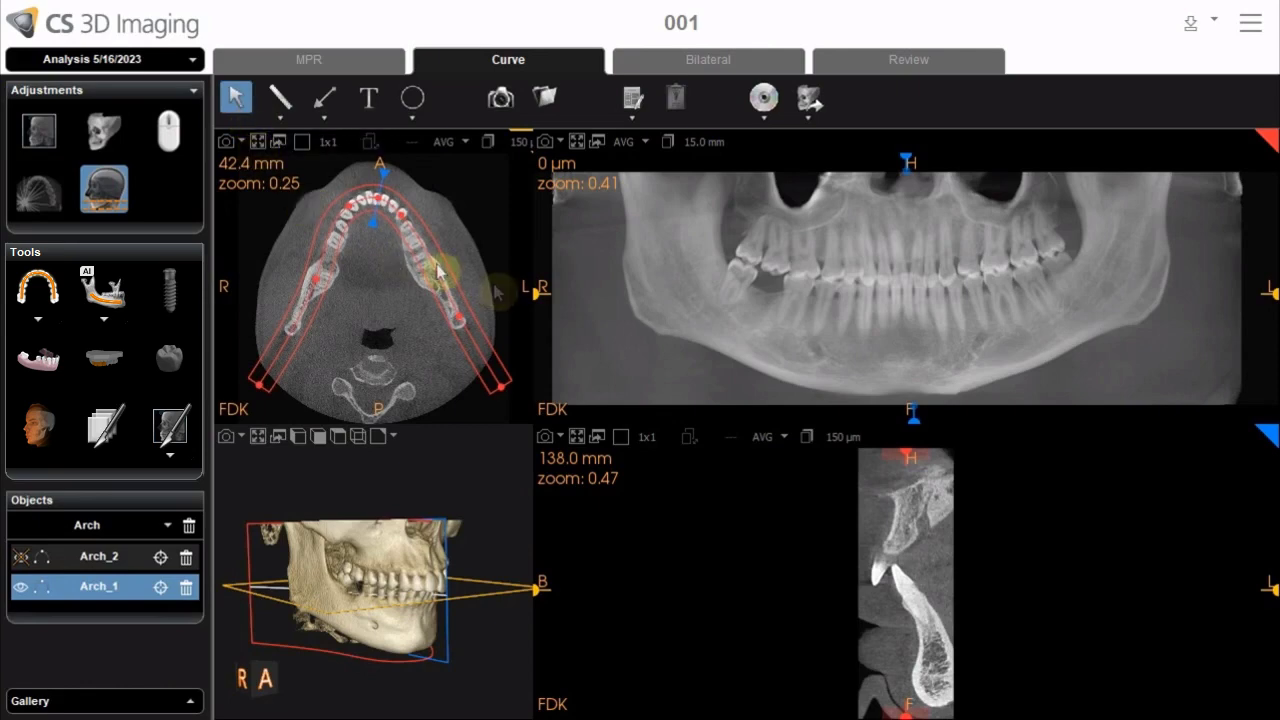
mouse_move(531, 289)
mouse_down()
mouse_move(538, 317)
mouse_move(546, 301)
mouse_up()
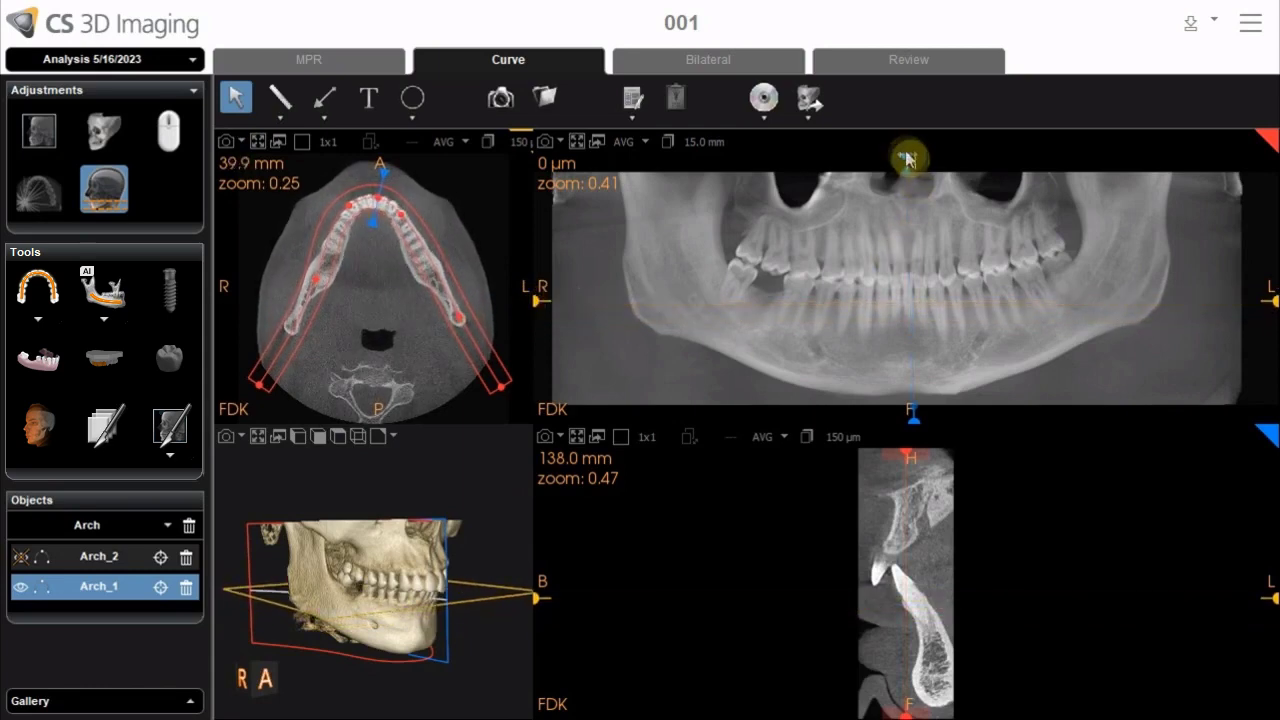
drag(908, 160, 971, 170)
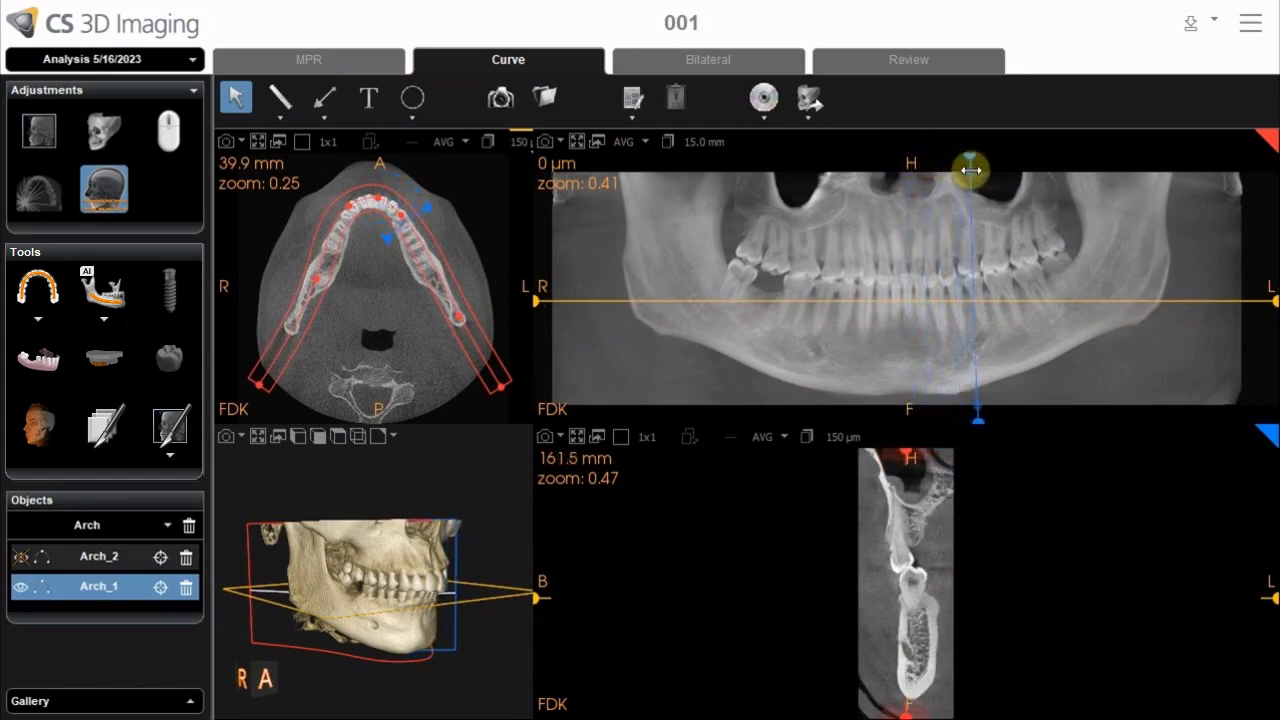